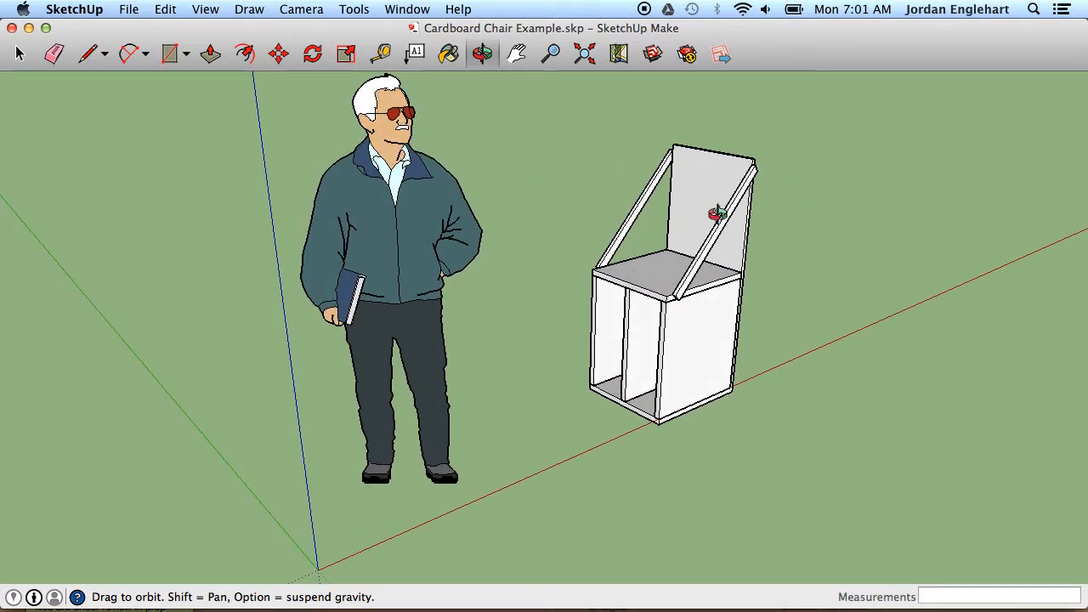
mouse_move(794, 219)
mouse_down()
mouse_move(416, 182)
mouse_move(641, 246)
mouse_move(753, 187)
mouse_move(805, 202)
mouse_up()
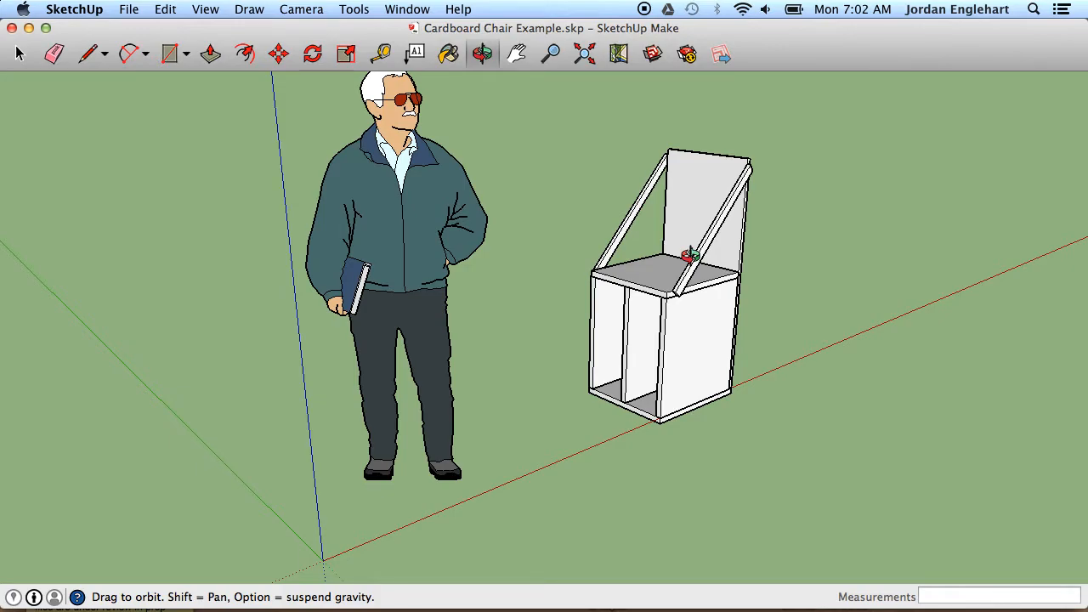
drag(773, 263, 738, 271)
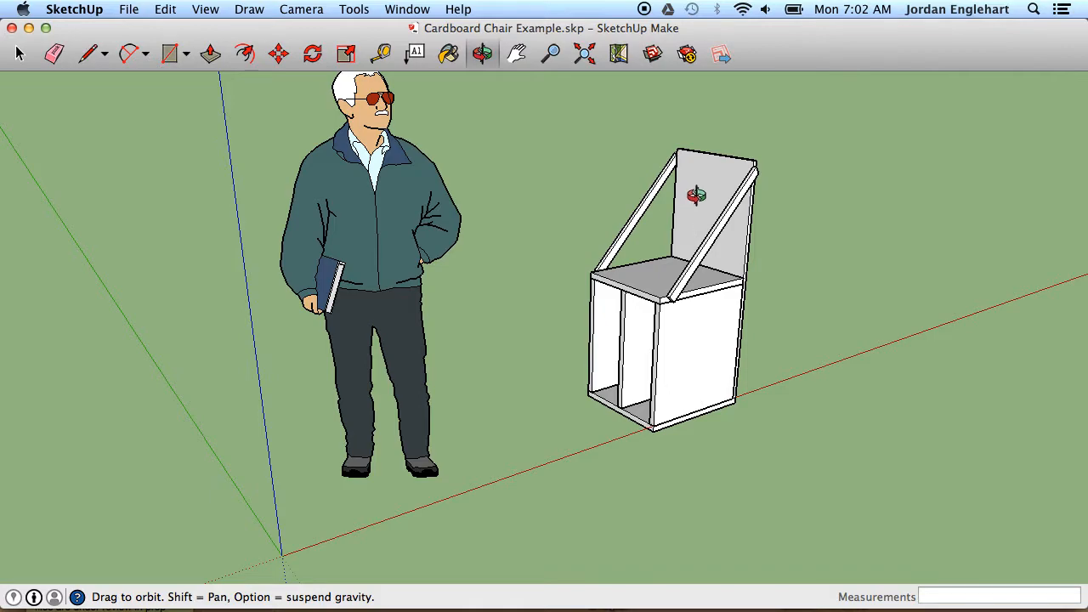
scroll(696, 193, up, 5)
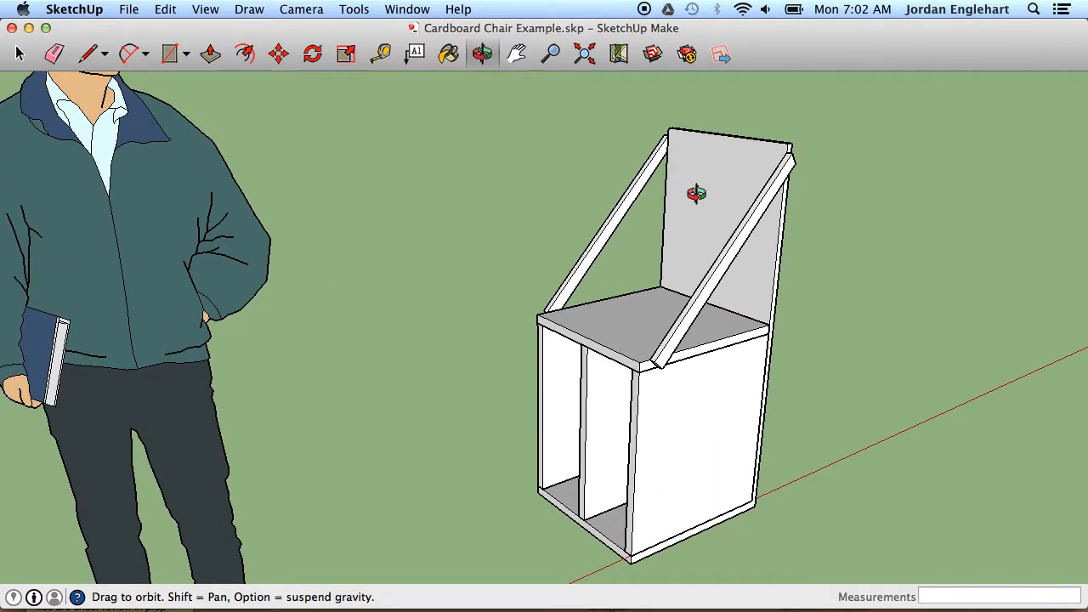
scroll(696, 194, down, 1)
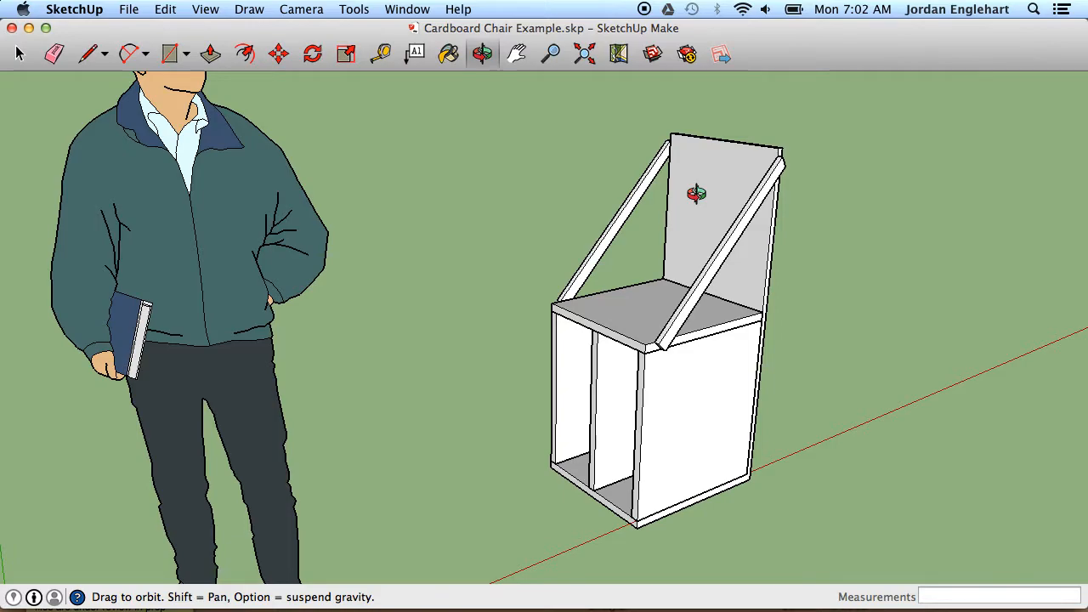
scroll(696, 194, down, 1)
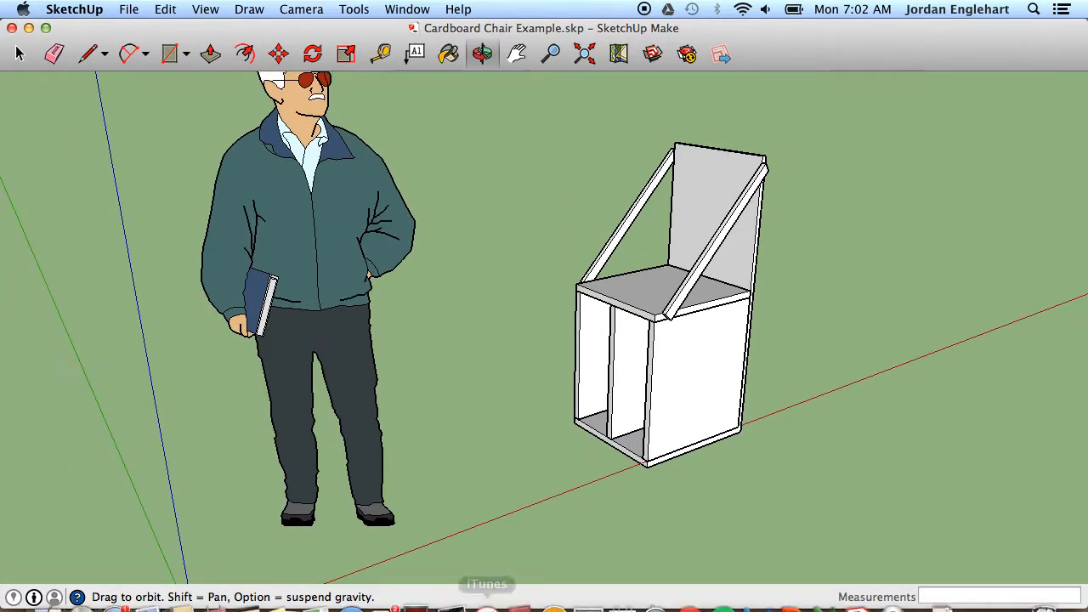
- Switch to Word, examine the chair overview and base support drawing in the blueprint example, and return to the chair model
click(765, 591)
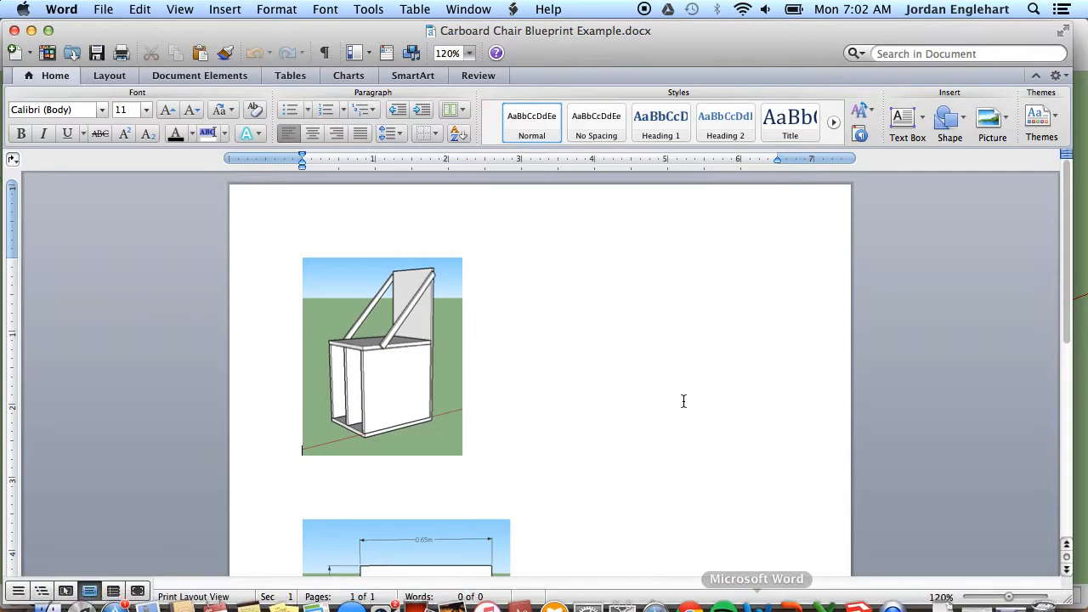
scroll(684, 402, down, 2)
scroll(684, 401, down, 4)
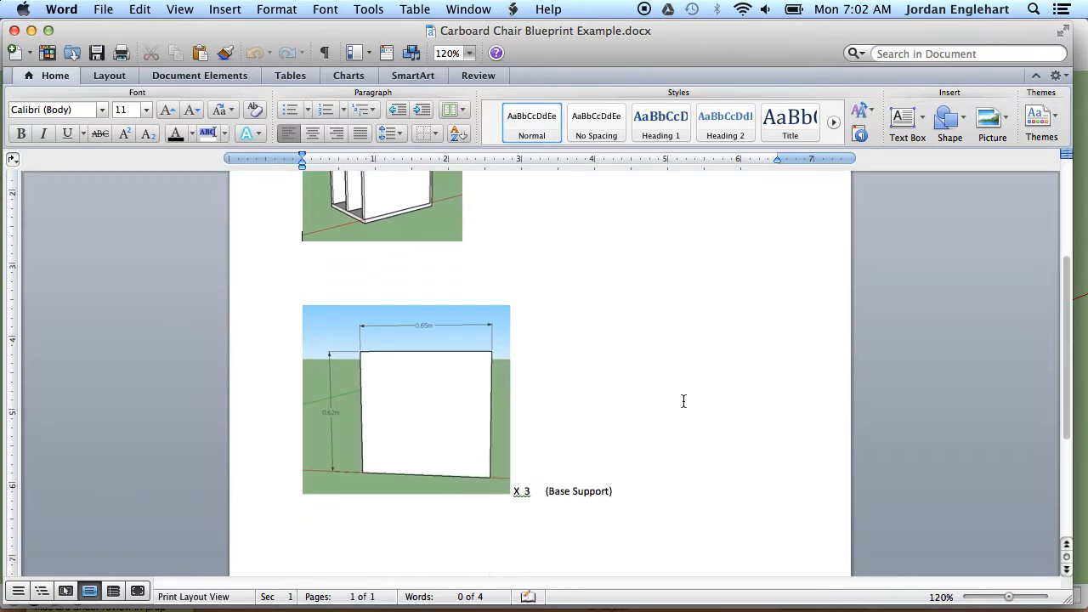
click(430, 414)
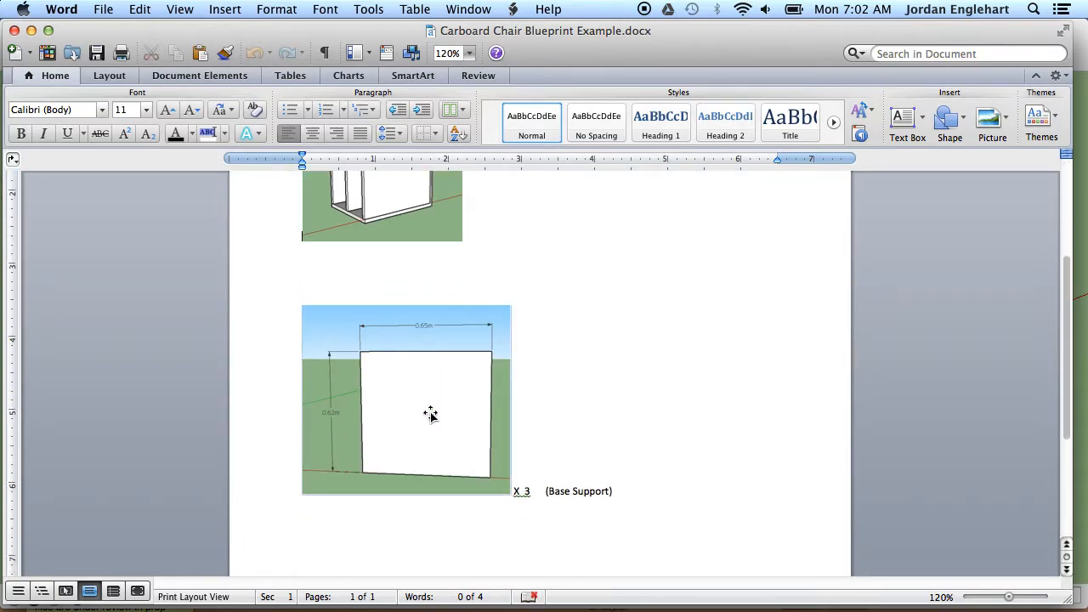
scroll(382, 308, up, 3)
scroll(388, 274, down, 7)
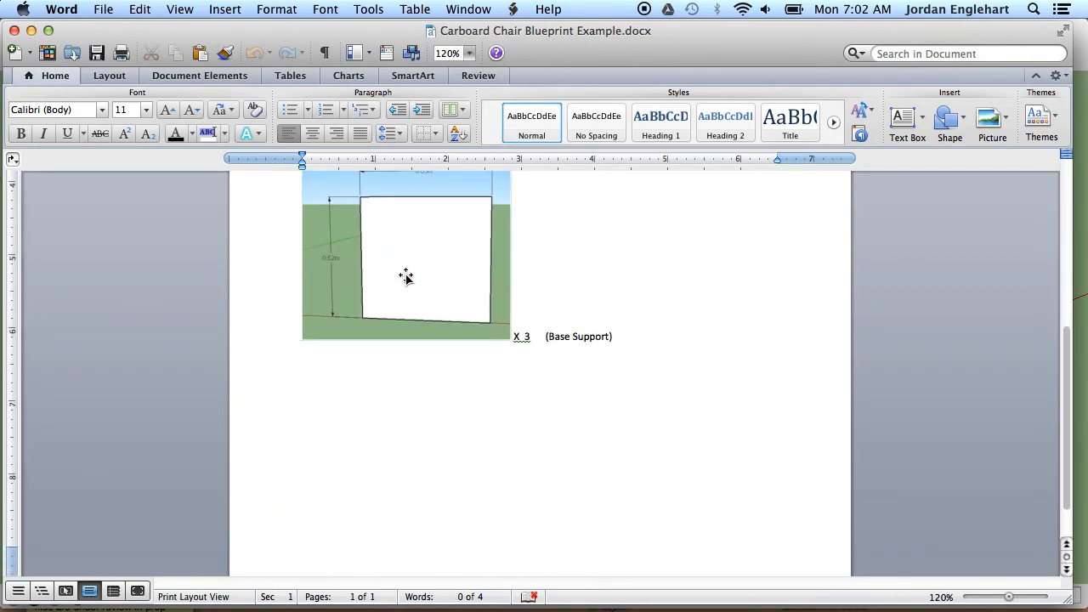
scroll(437, 304, down, 1)
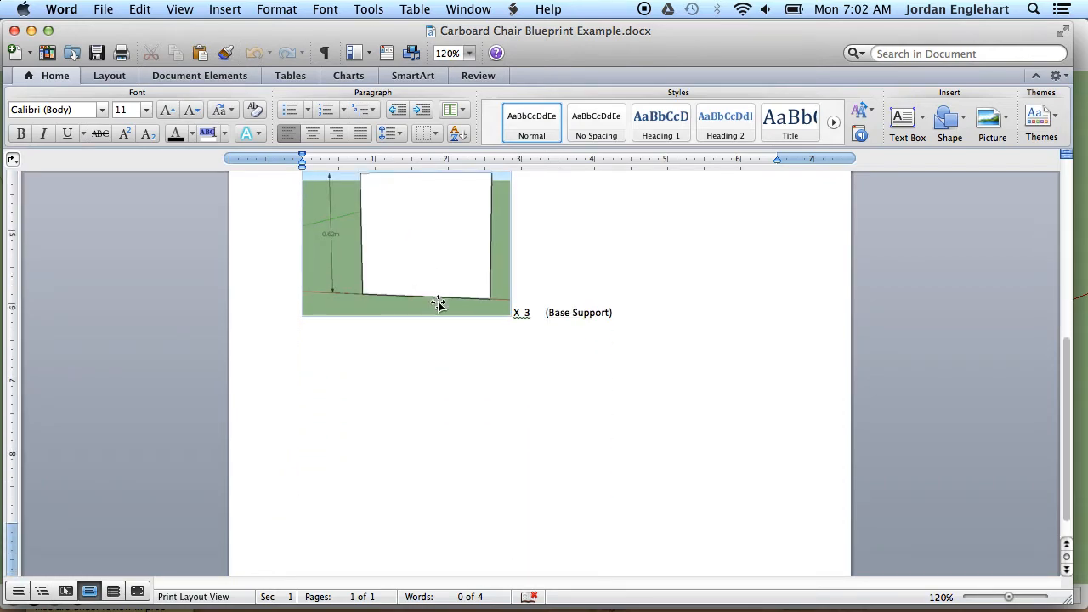
scroll(548, 307, up, 5)
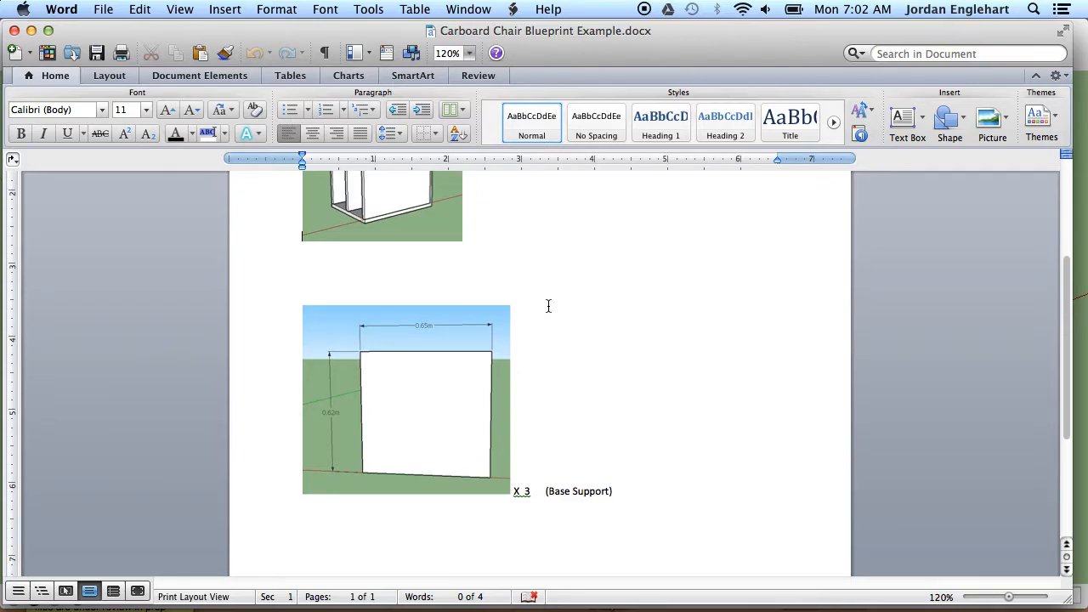
scroll(549, 306, up, 5)
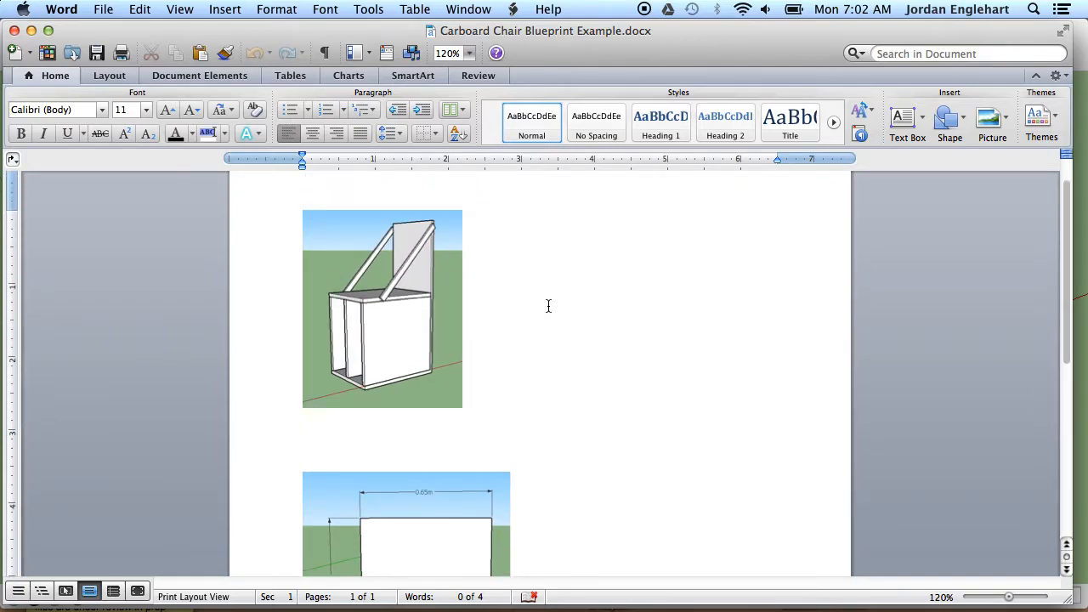
click(31, 31)
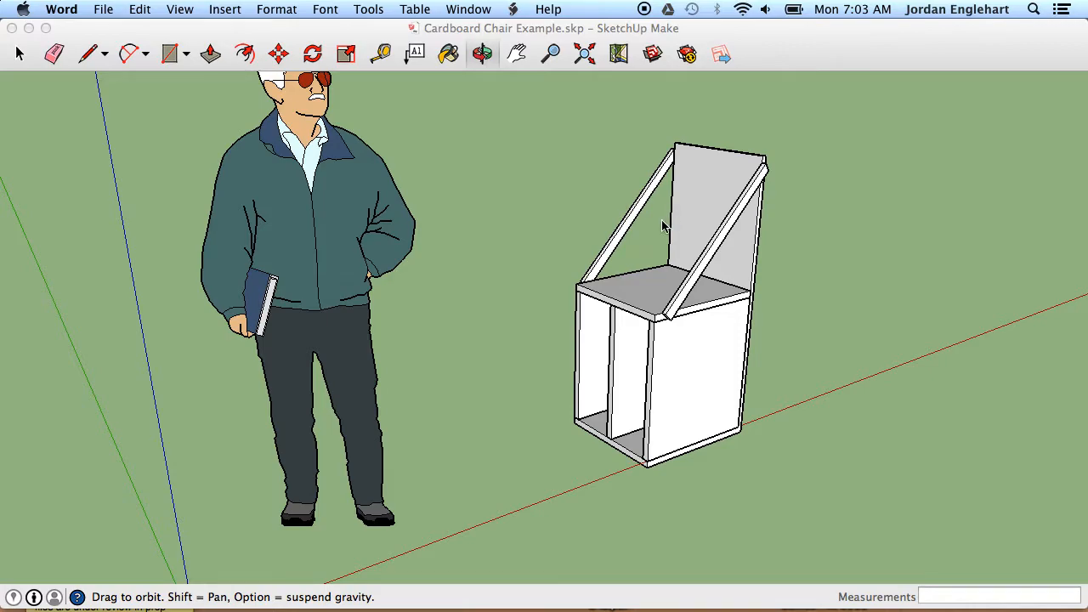
- Select the seat, backrest and diagonal arm supports one at a time to check that each is a separate group
click(637, 272)
key(space)
click(659, 287)
click(725, 193)
click(637, 294)
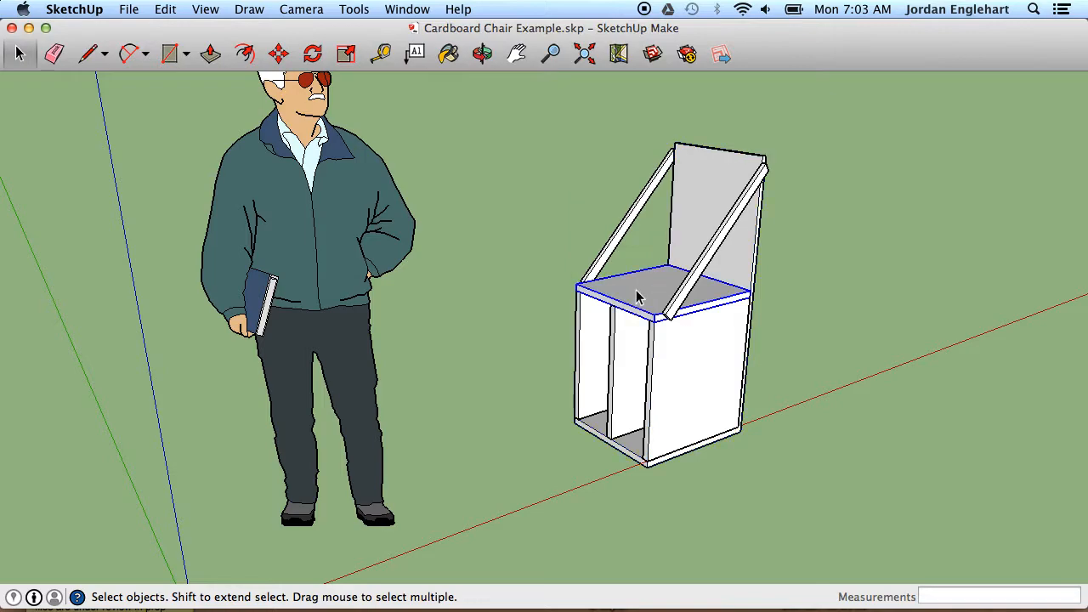
click(629, 232)
click(711, 257)
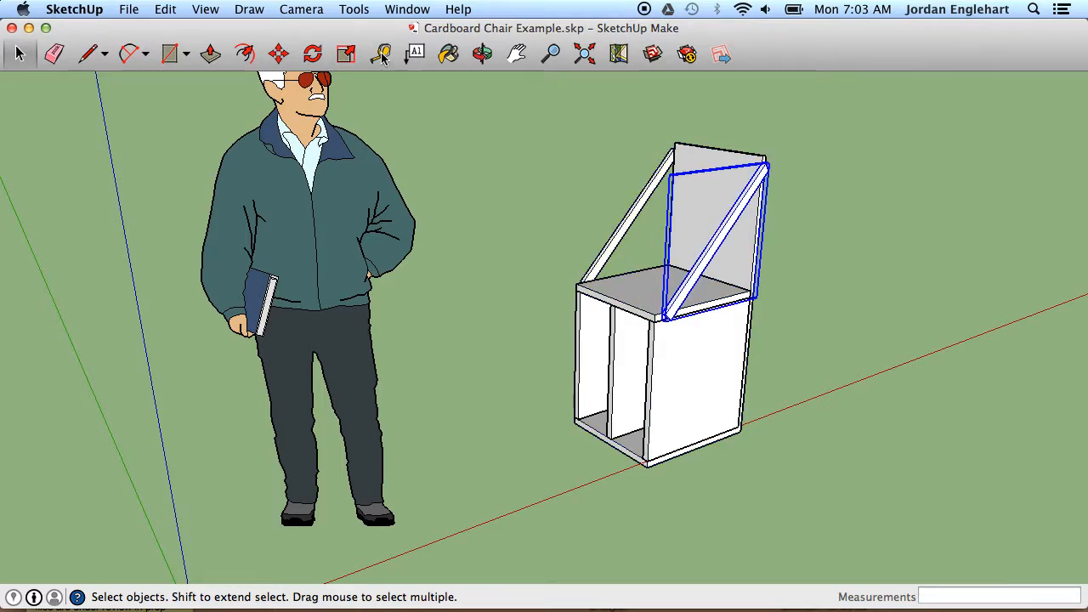
key(m)
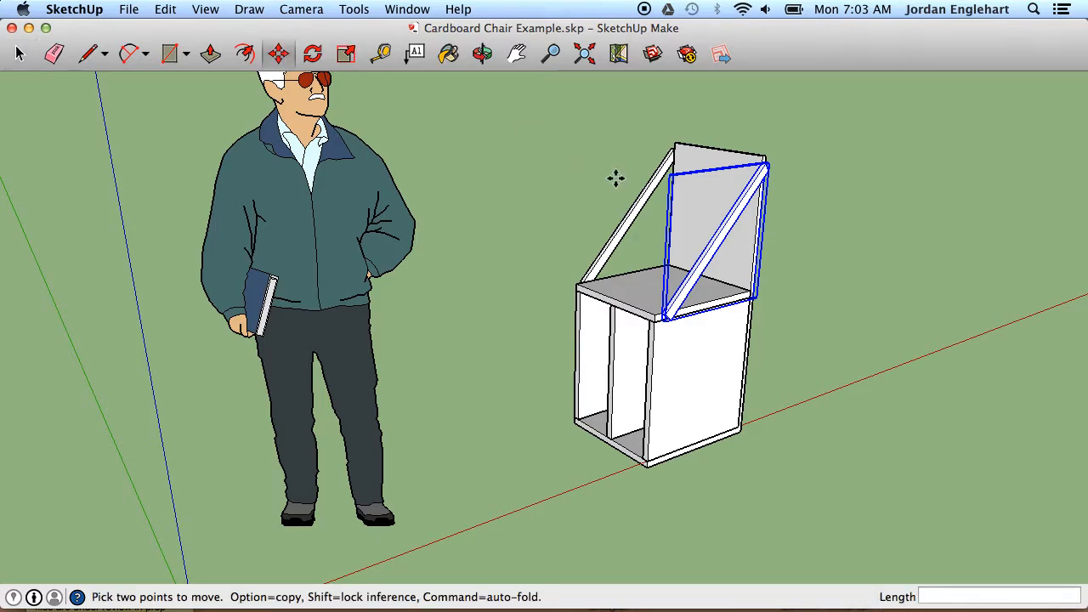
click(715, 255)
key(Escape)
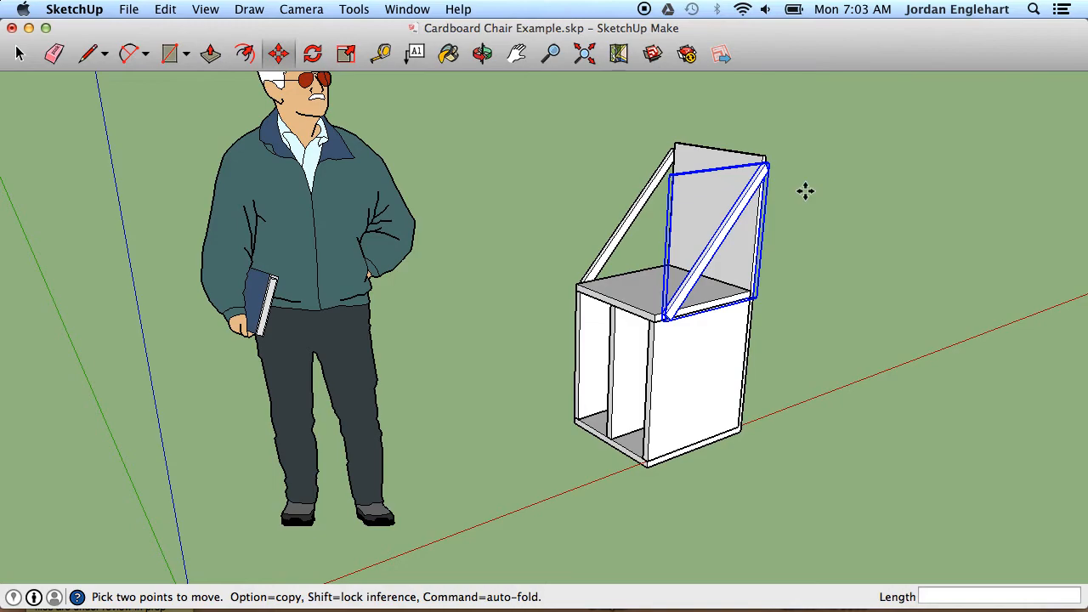
- Select every chair part except the outer base side panel beneath the seat and hide the selection
key(space)
drag(630, 206, 540, 167)
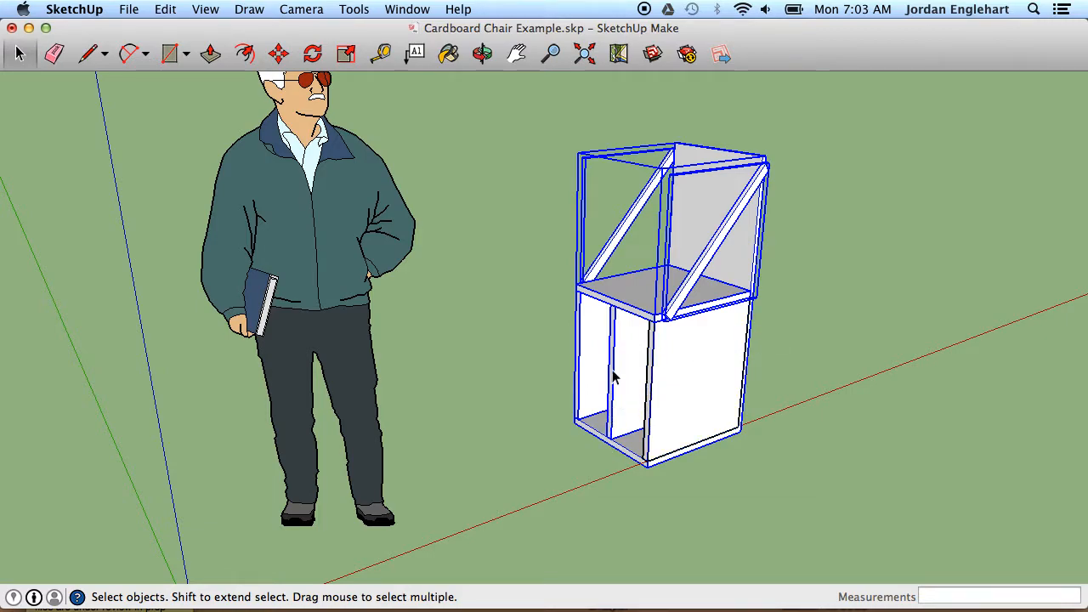
click(166, 9)
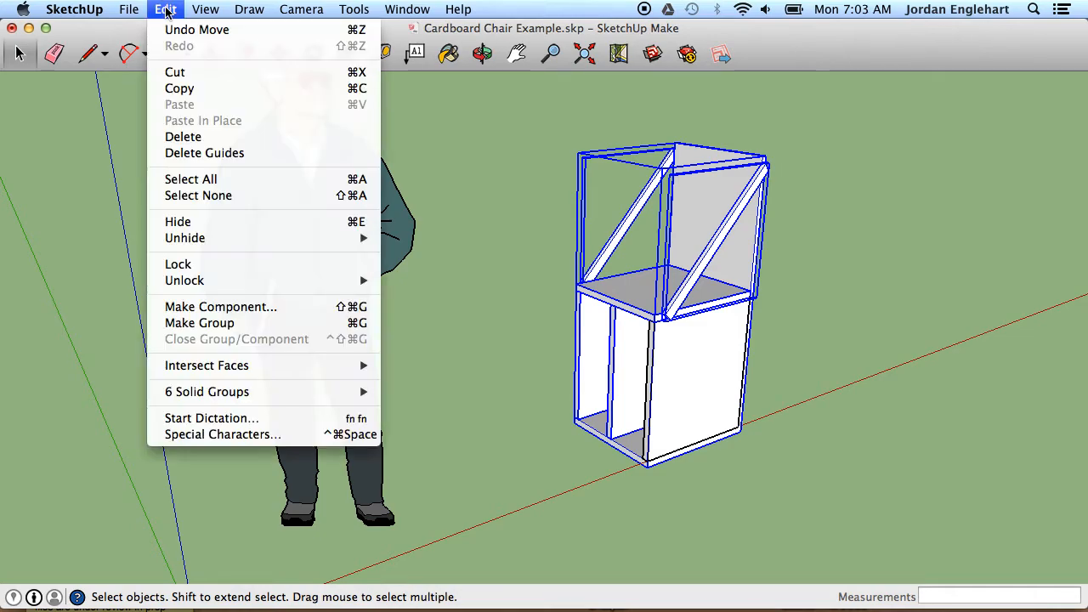
click(210, 222)
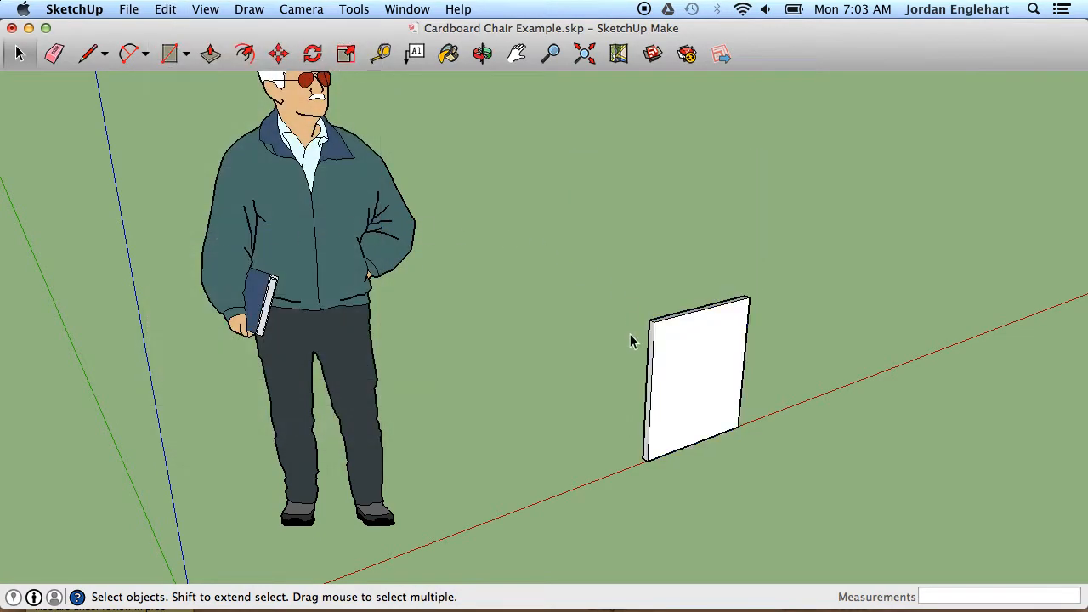
- Face the remaining side panel and dimension its height, placing the dimension beside its front vertical edge
click(482, 55)
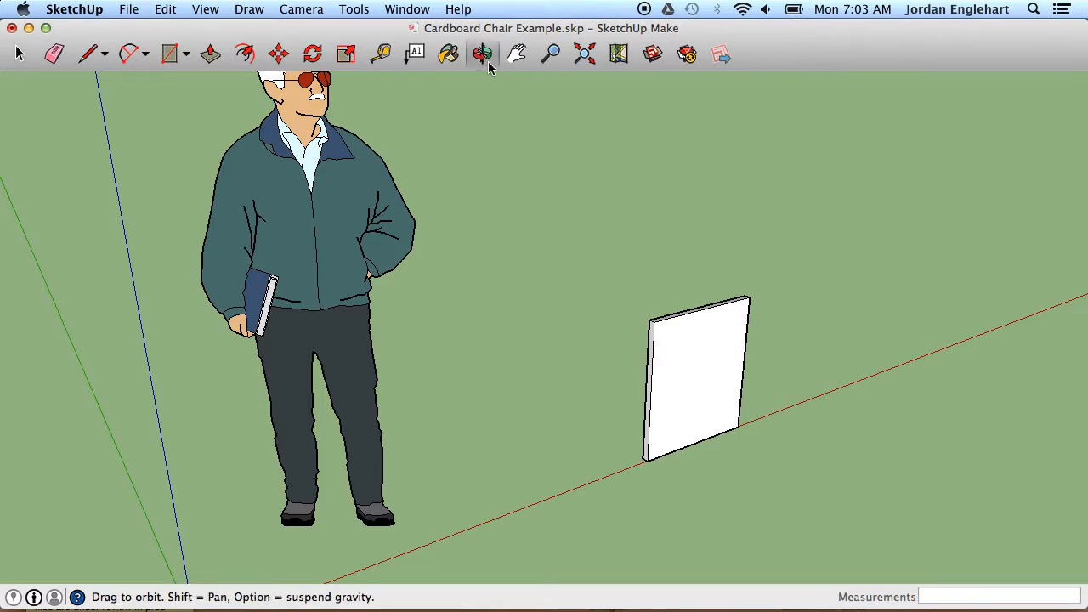
drag(839, 348, 744, 417)
scroll(744, 417, up, 5)
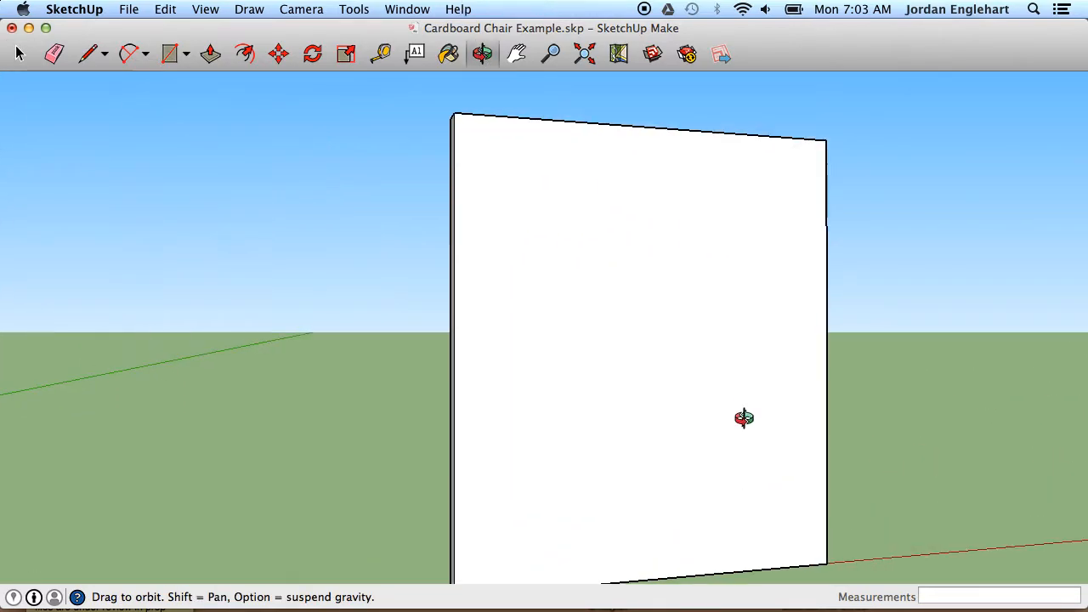
scroll(745, 418, down, 3)
click(354, 9)
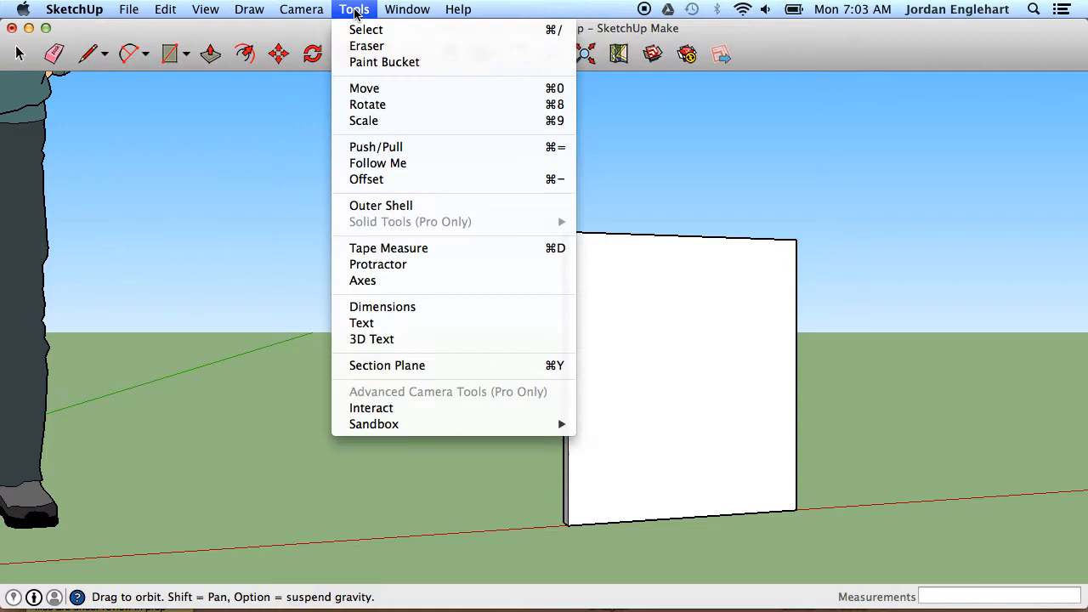
click(415, 307)
click(569, 236)
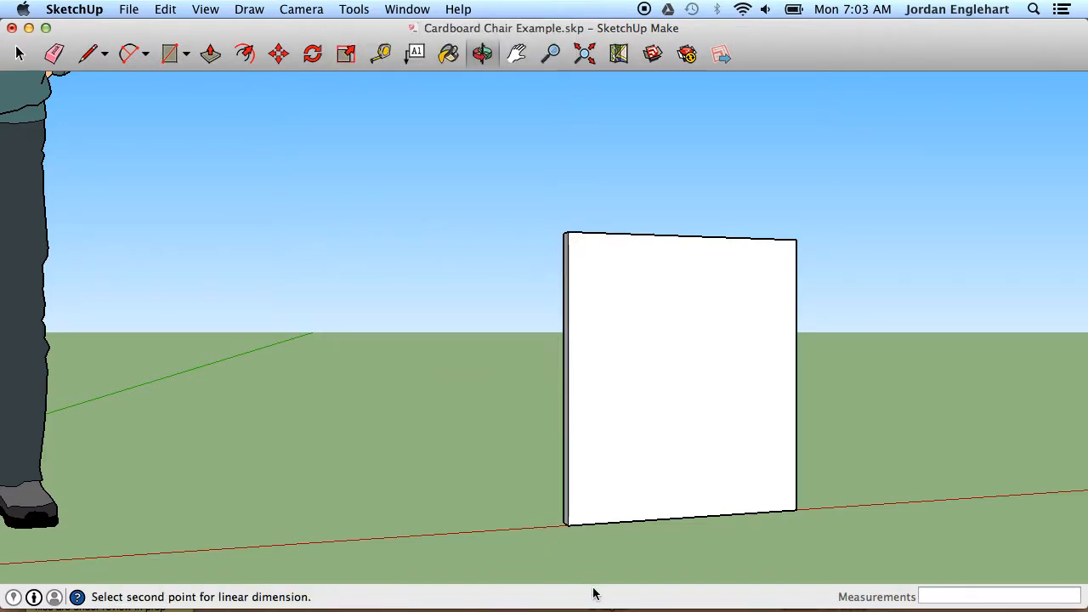
click(569, 524)
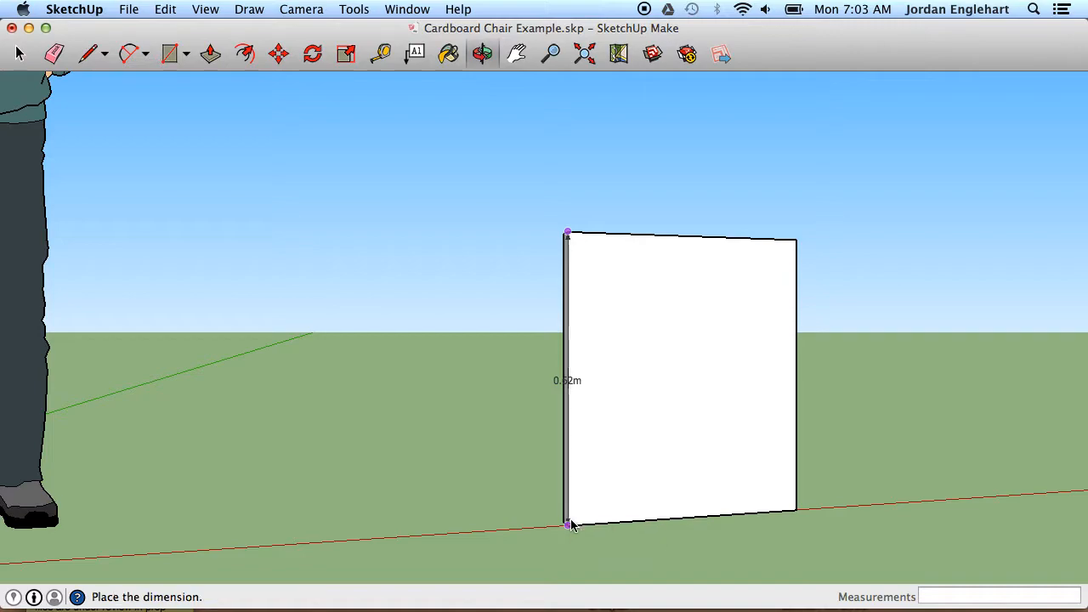
click(519, 525)
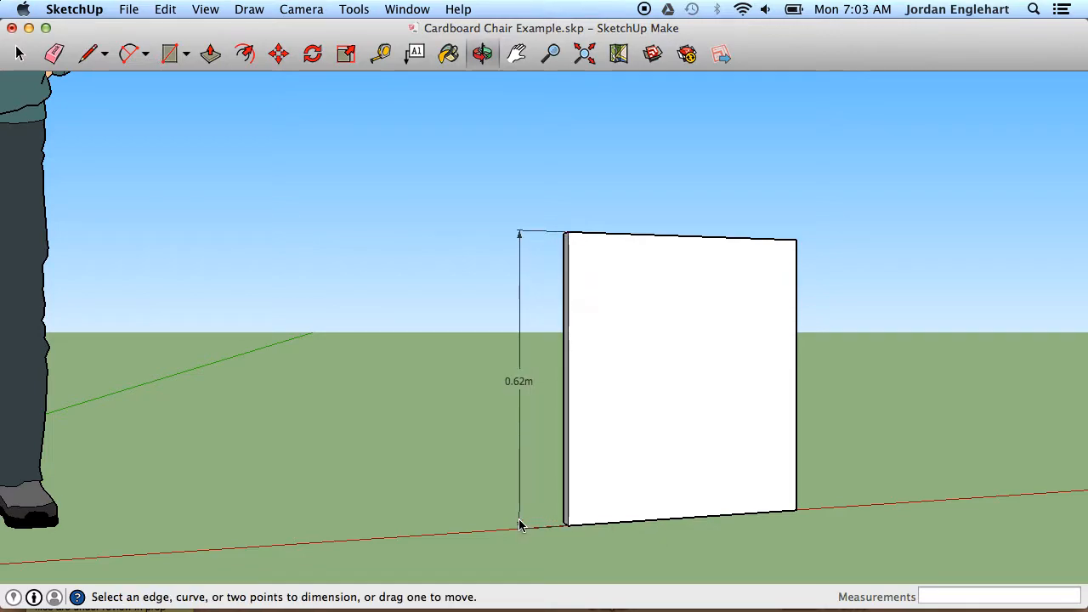
- Dimension the side panel's width between its two upper corners, placing the dimension above the upper edge
click(795, 240)
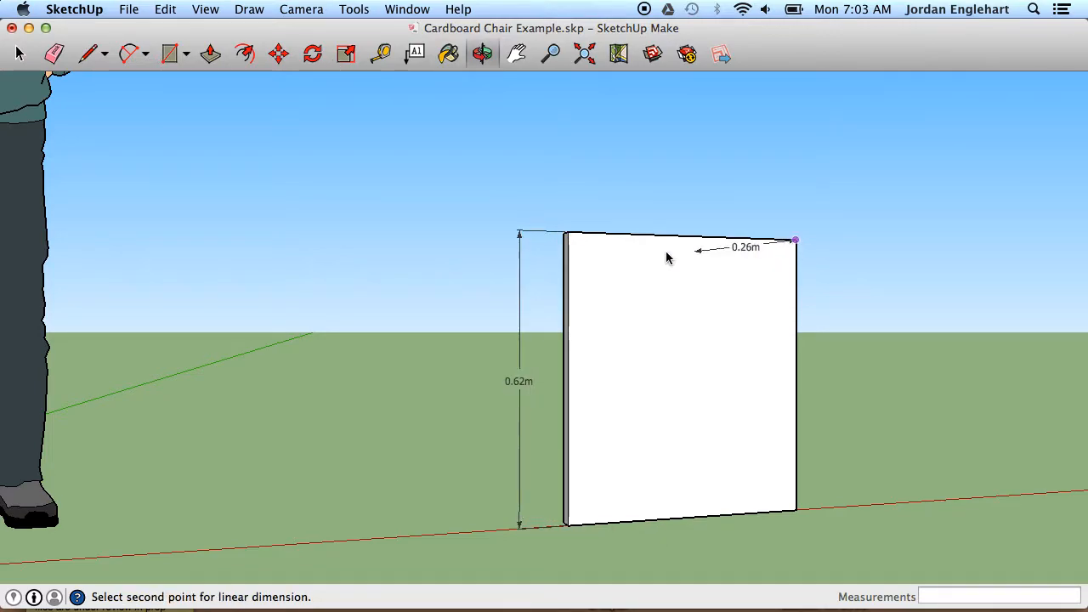
click(568, 235)
click(568, 201)
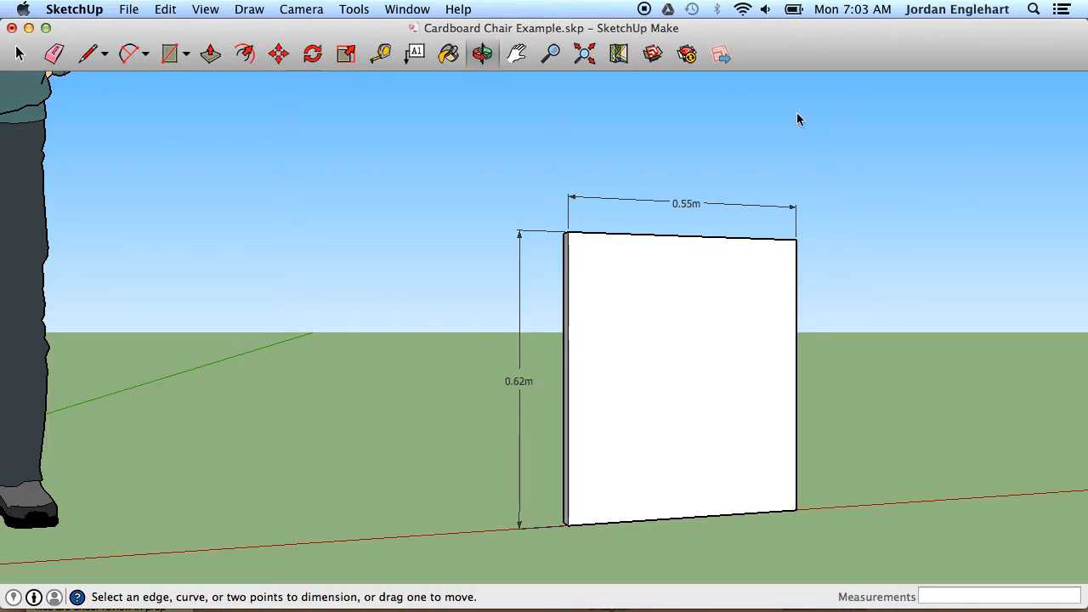
- Find the Grab screenshot application with a Spotlight search for "grab" and launch it
mouse_move(648, 611)
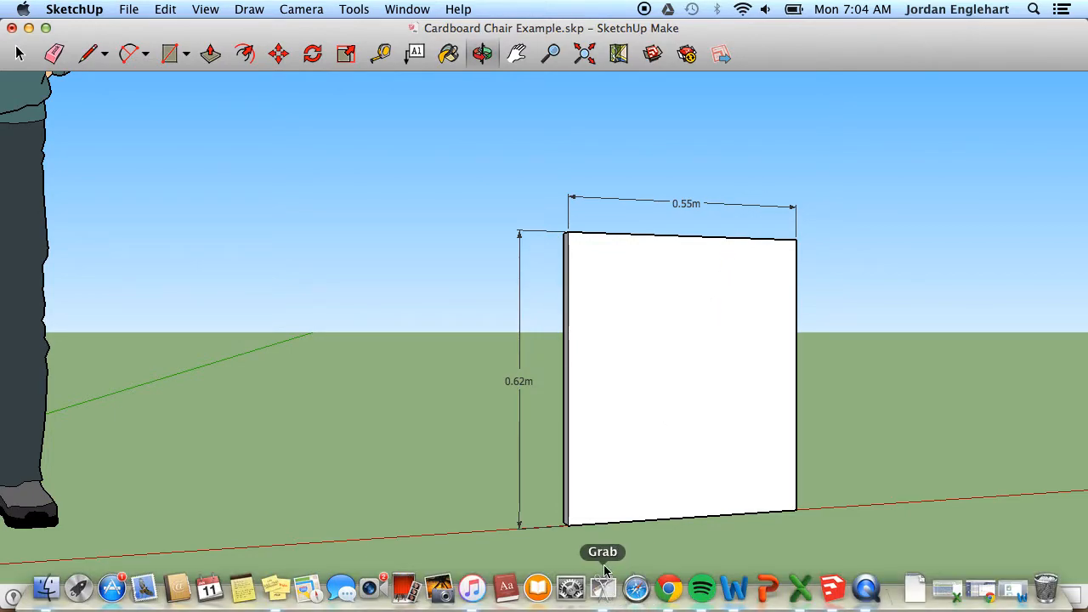
click(1033, 12)
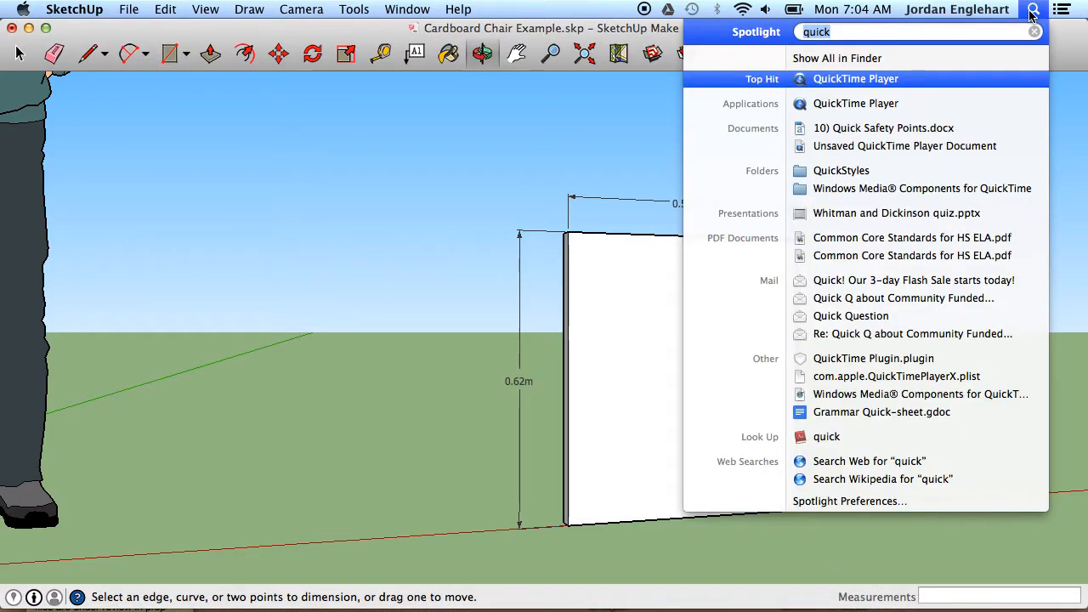
text(grab)
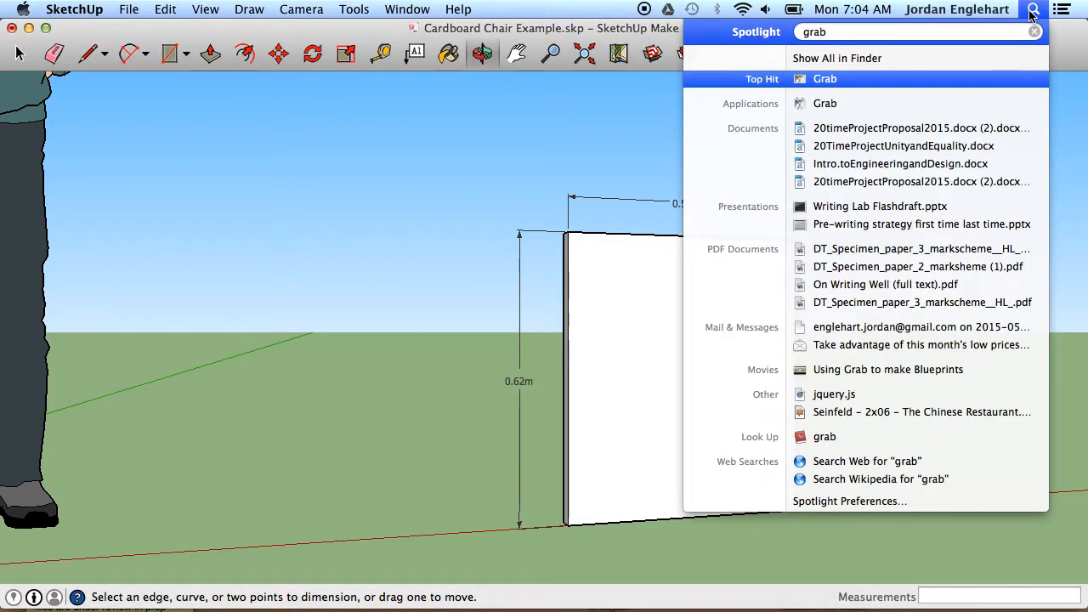
click(857, 79)
mouse_move(555, 611)
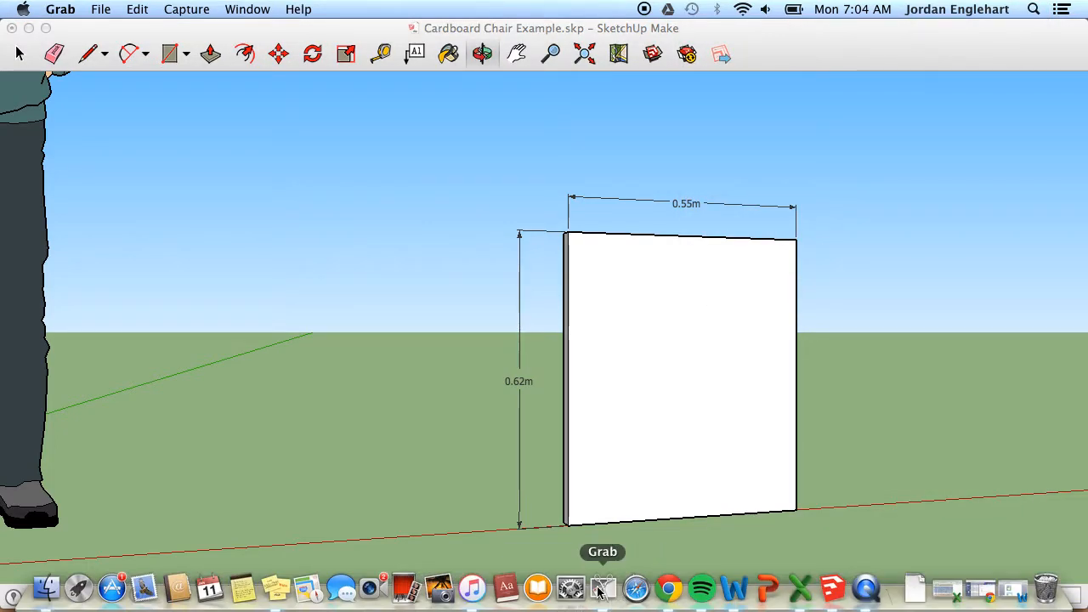
- Search the computer with Spotlight for "snipping tool"
click(1033, 10)
text(s)
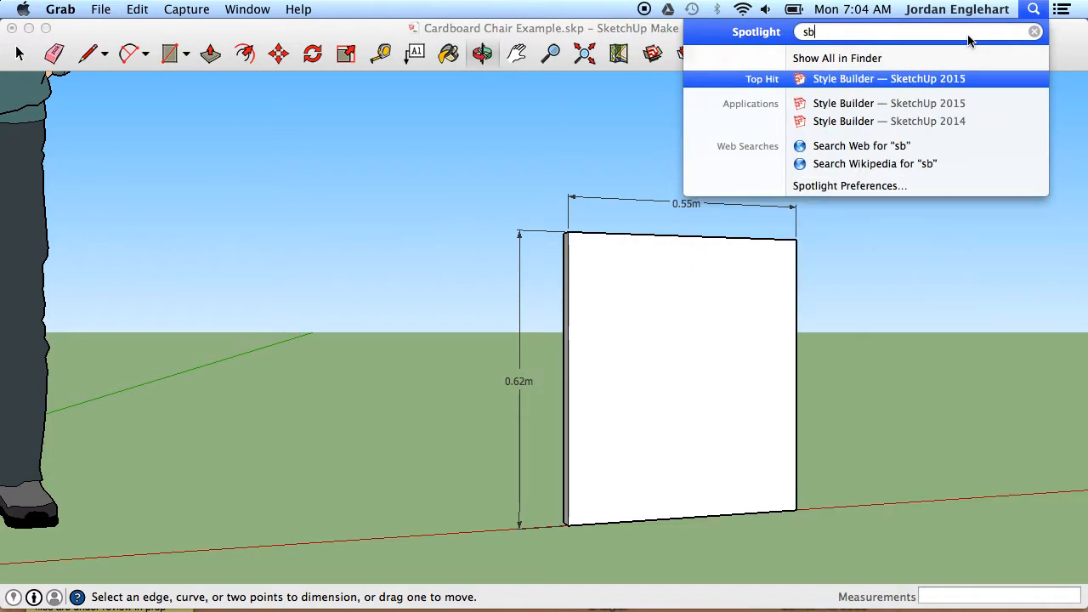
text(nipping)
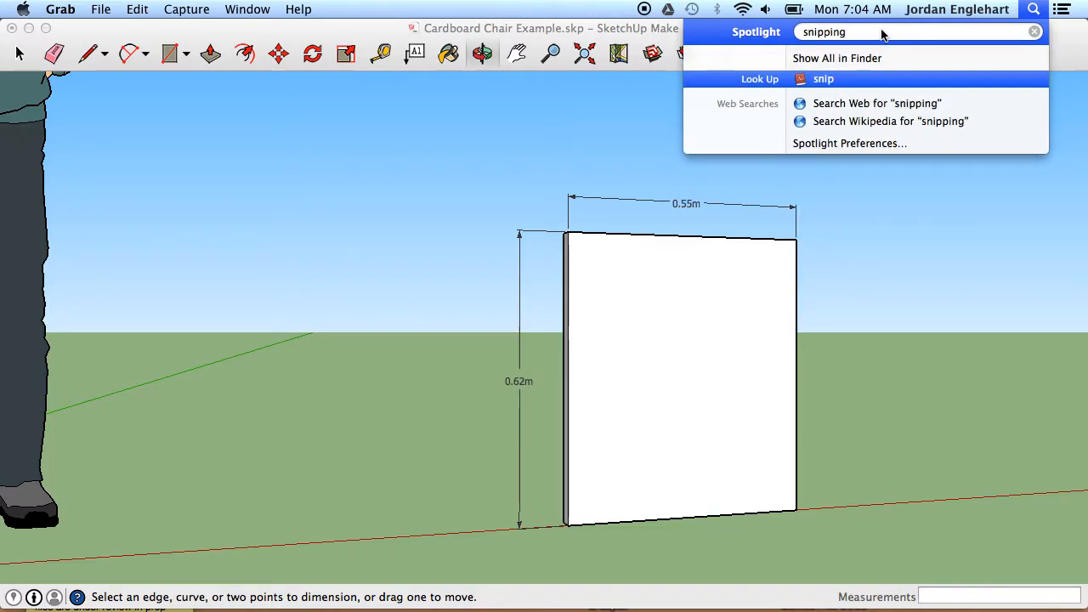
text( tool)
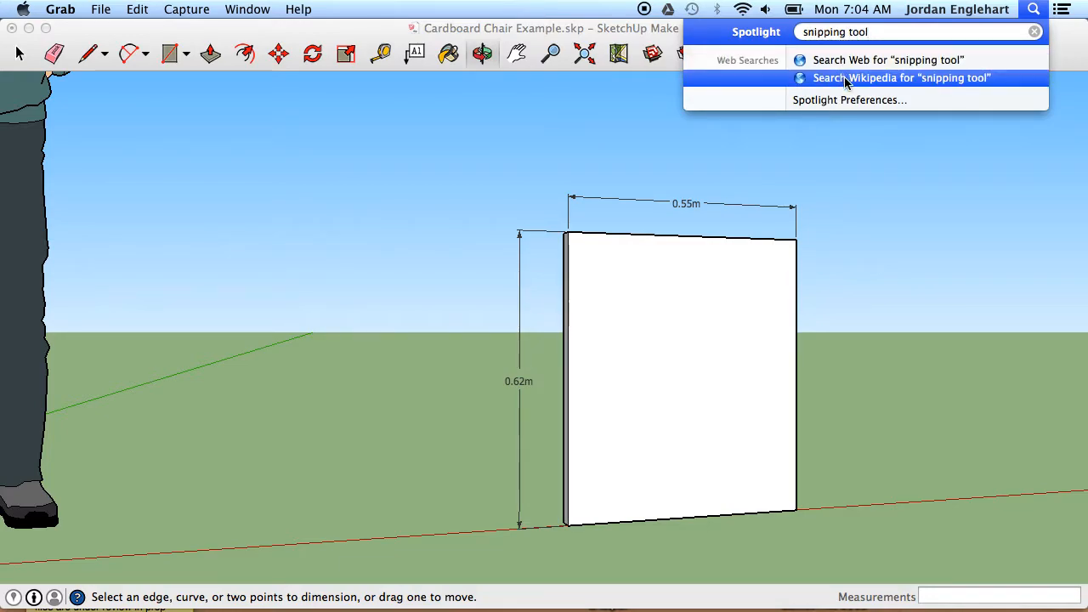
- Close the Spotlight search and capture a selection screenshot of the side panel with its dimensions using Grab
click(891, 150)
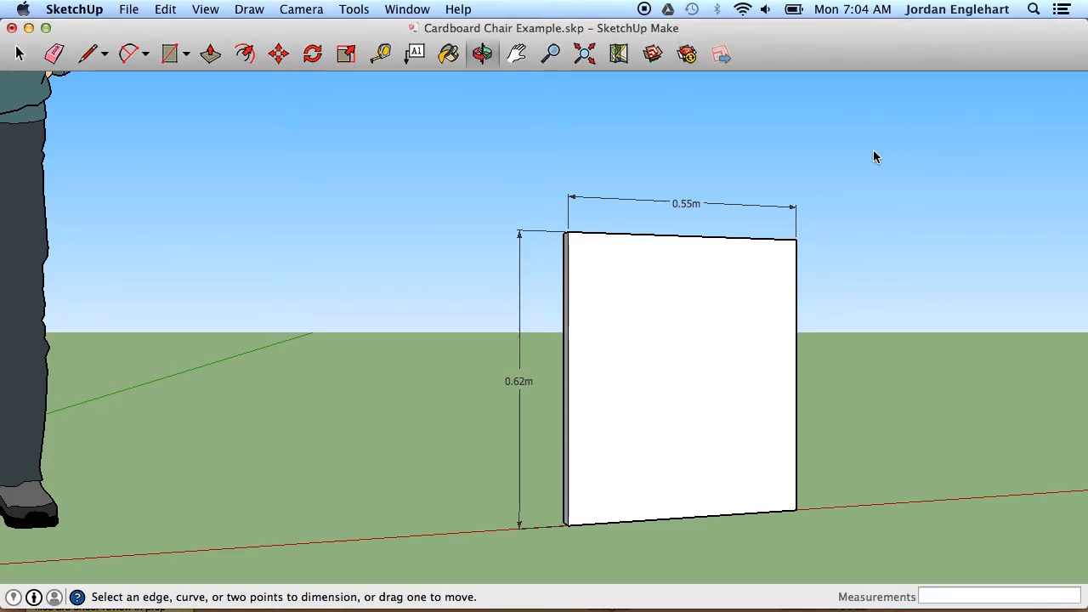
mouse_move(603, 588)
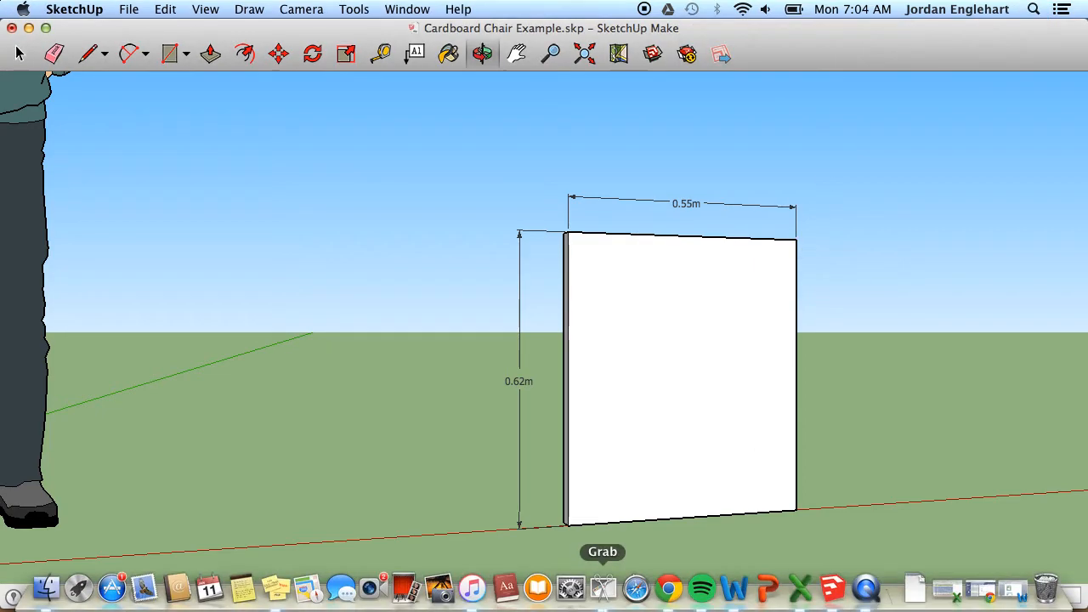
click(604, 590)
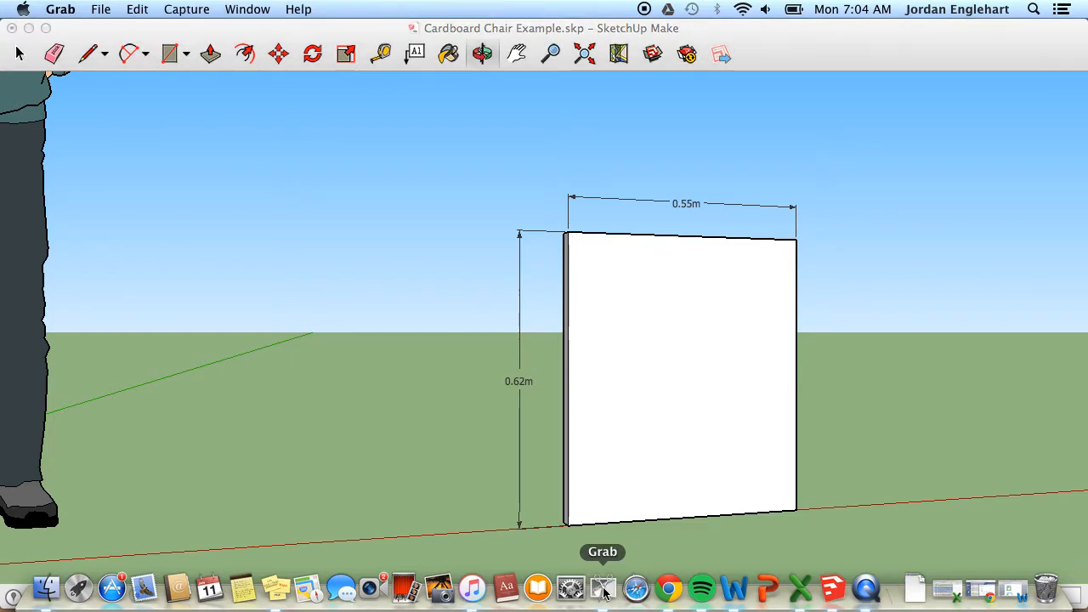
click(200, 11)
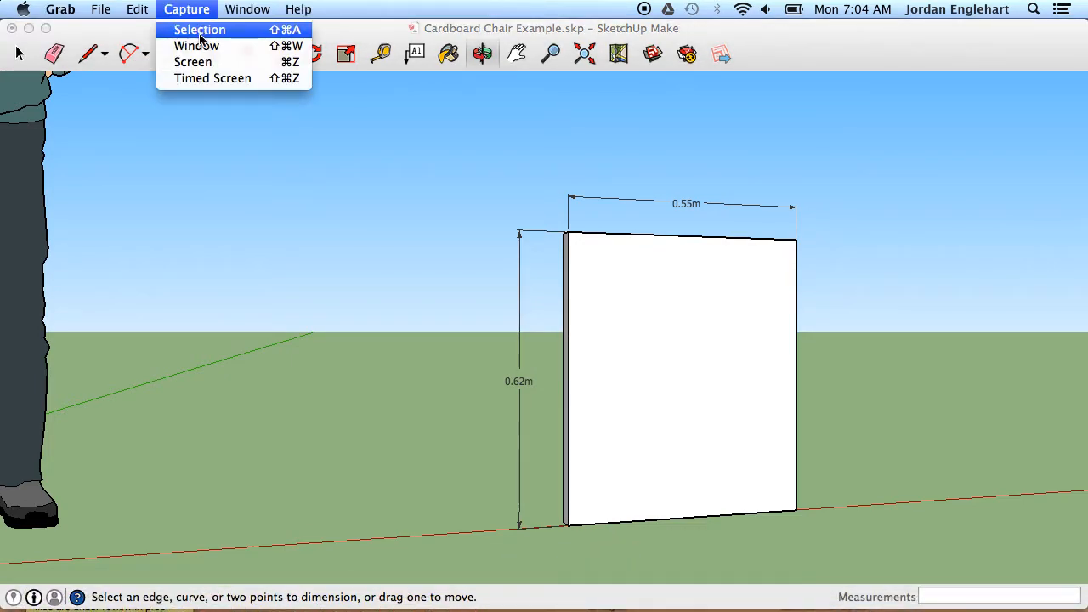
click(200, 30)
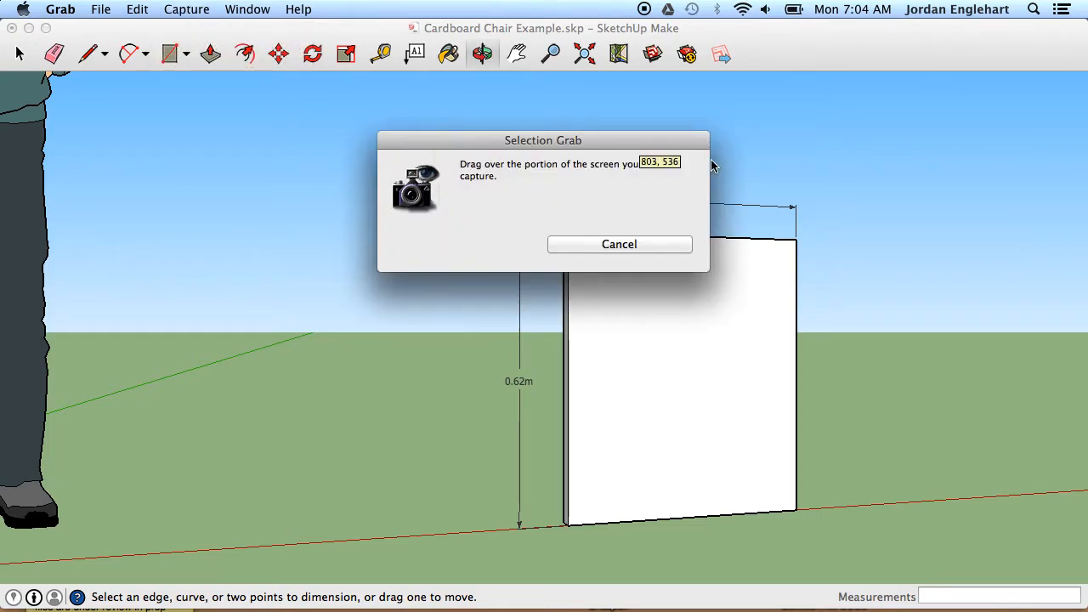
drag(865, 160, 457, 570)
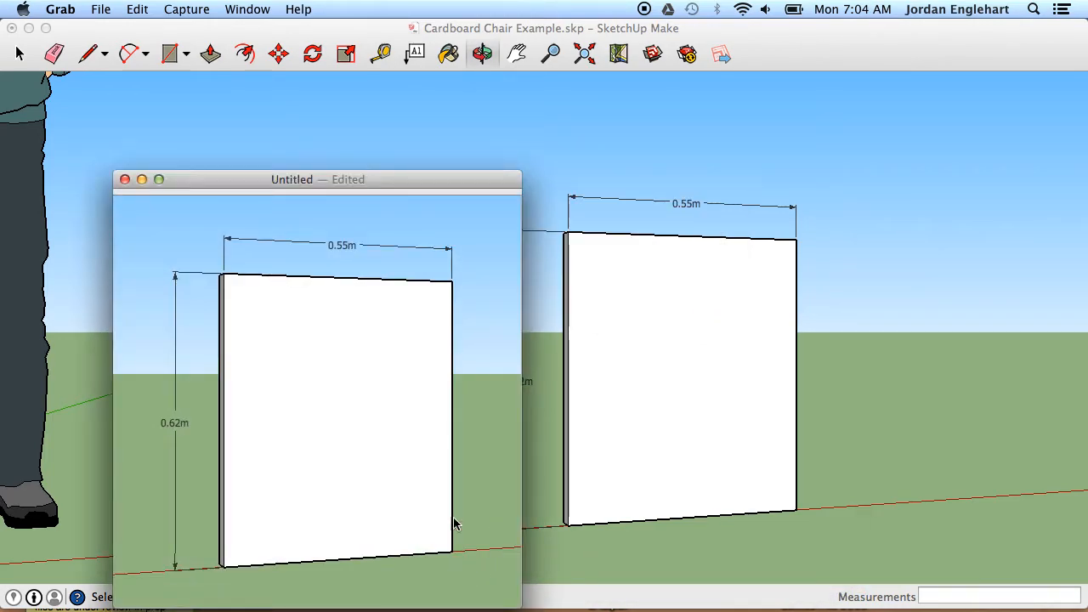
- Move the captured image window clear of the screen's lower edge and copy the screenshot
drag(352, 181, 362, 92)
click(135, 10)
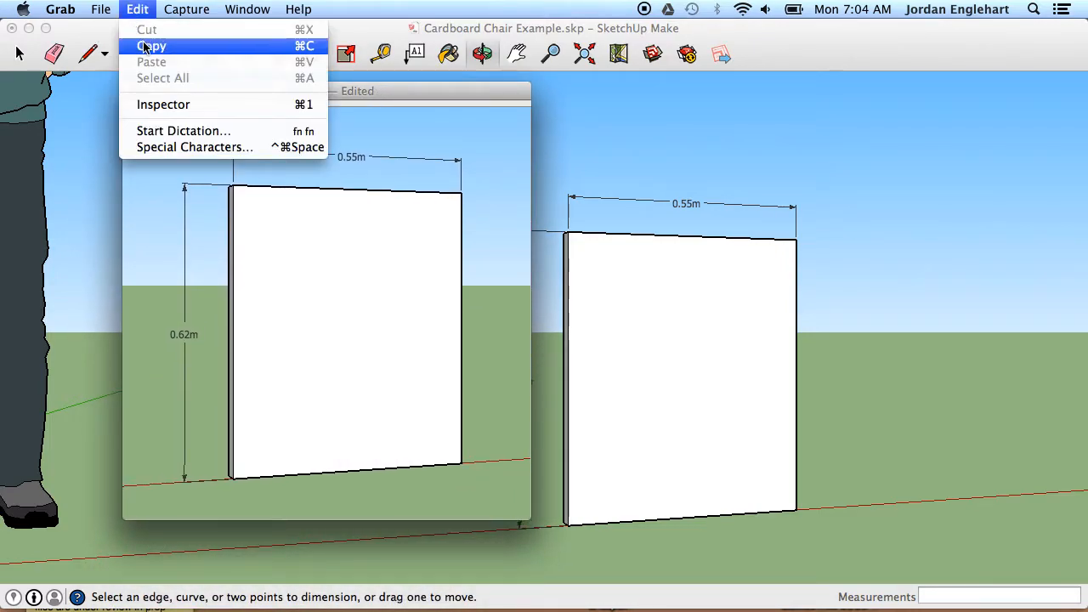
click(150, 43)
- Switch to Word and look over the blueprint document's chair picture and the labelled Base Support drawing
mouse_move(341, 591)
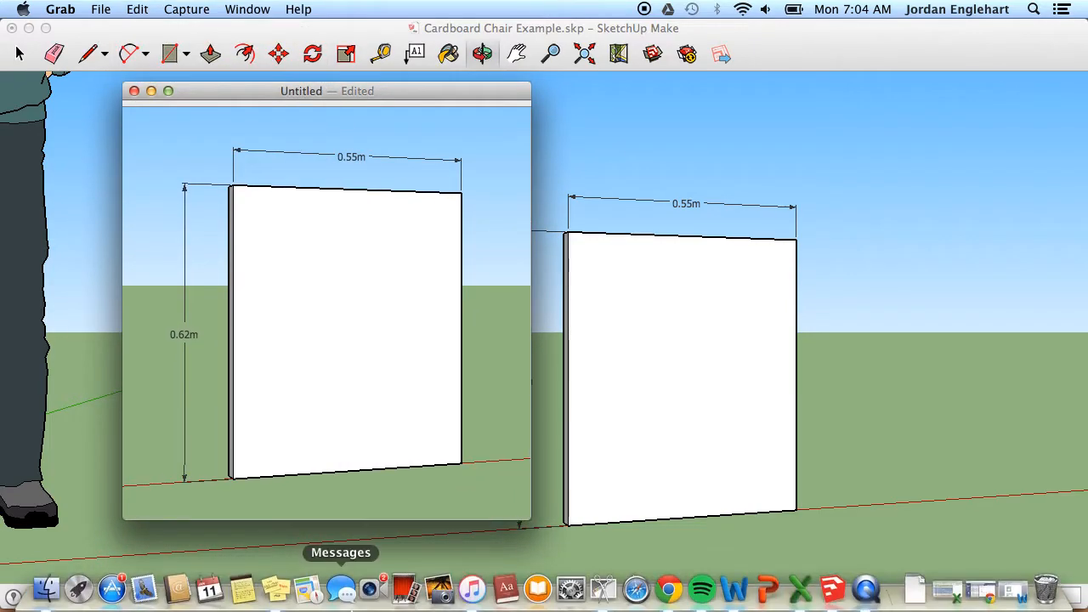
click(734, 588)
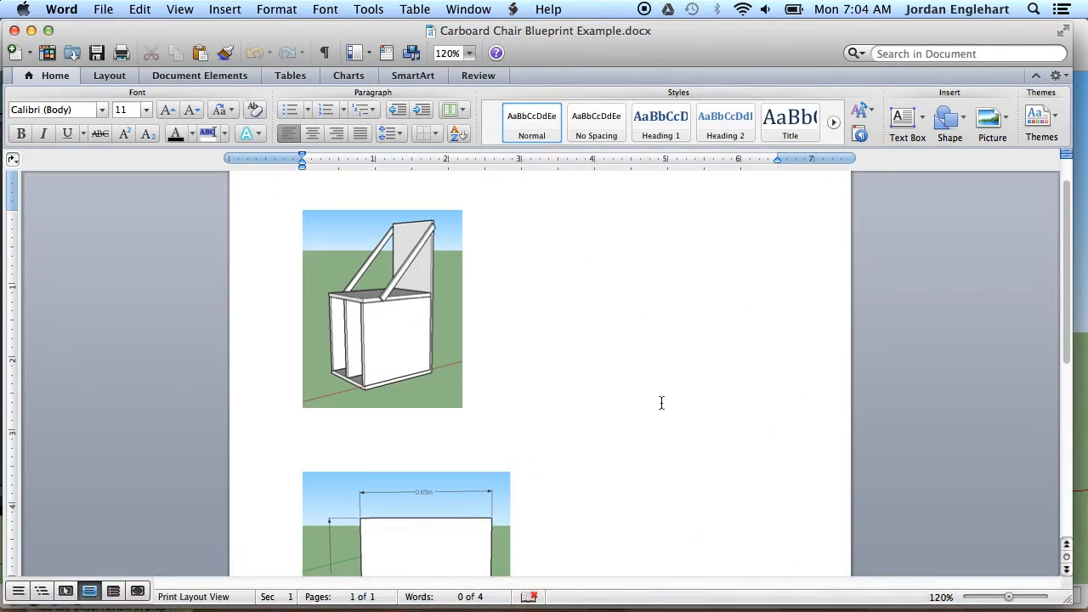
scroll(661, 401, down, 5)
scroll(662, 402, up, 3)
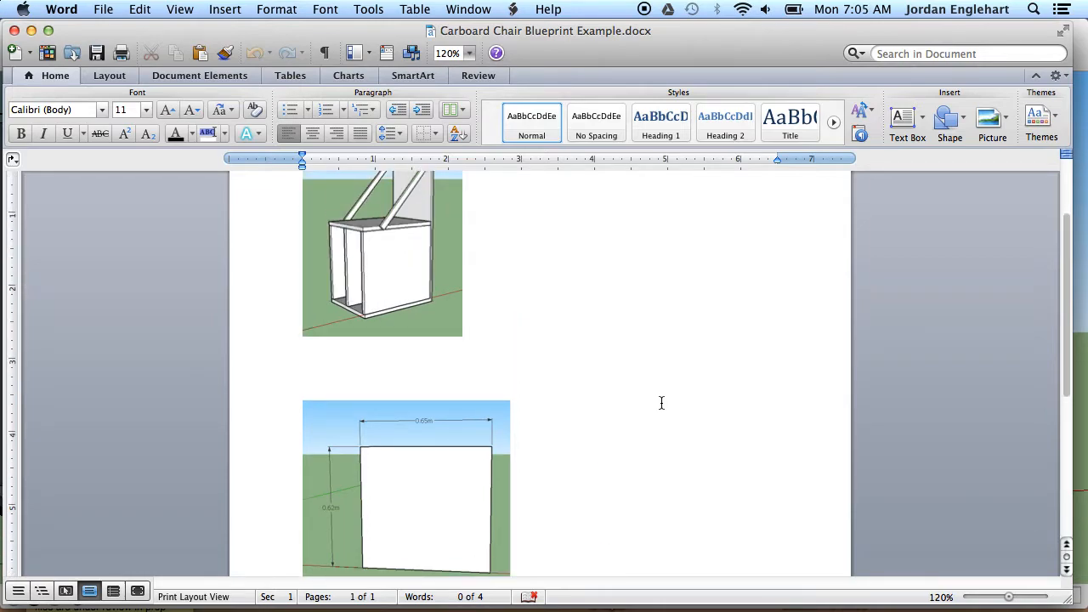
scroll(662, 402, down, 6)
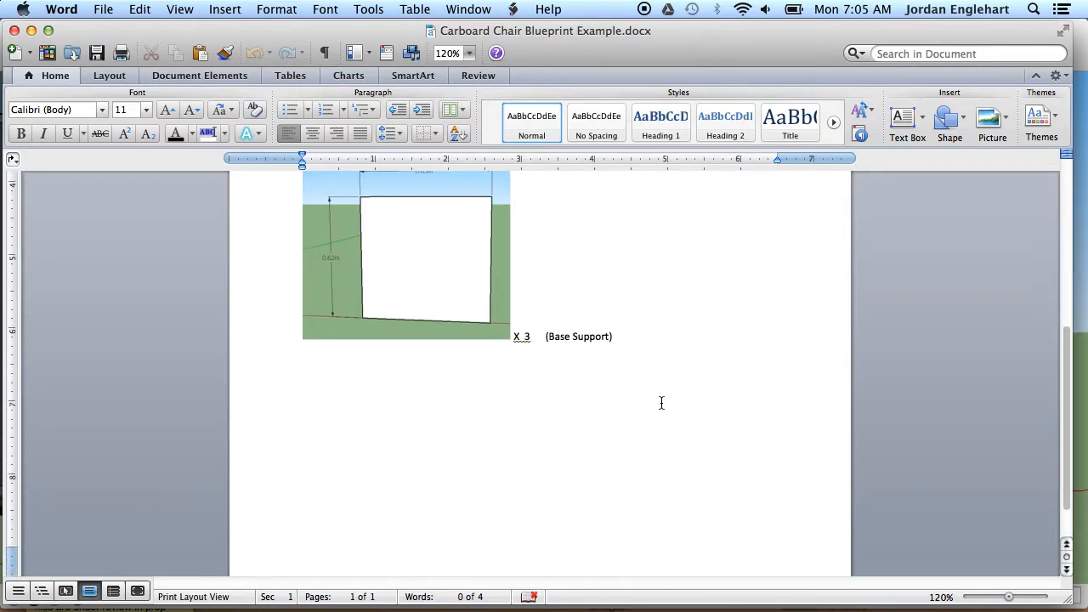
scroll(662, 402, up, 4)
scroll(651, 363, down, 2)
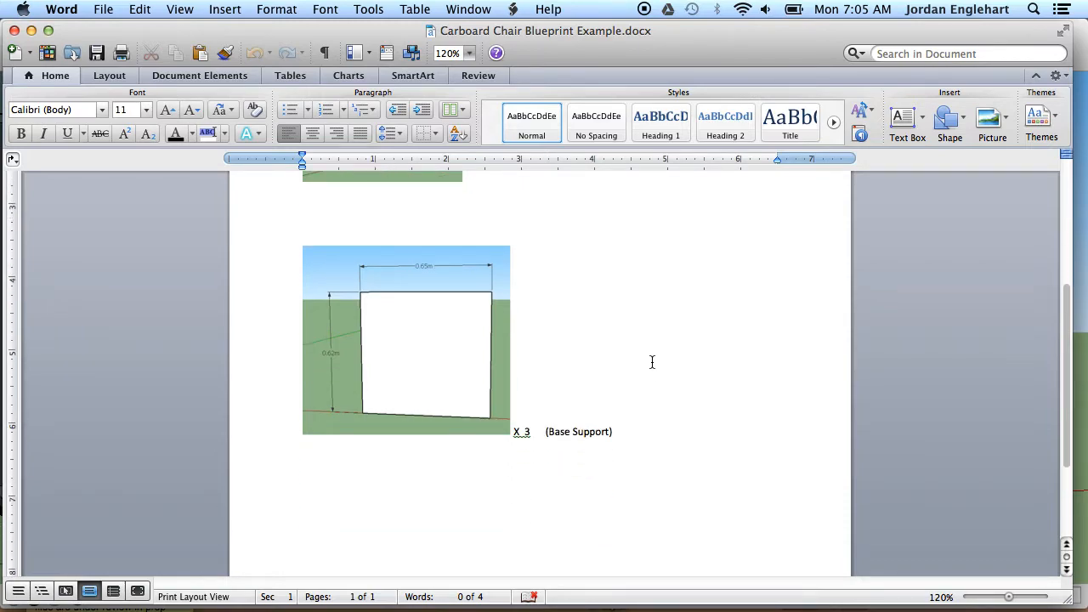
scroll(651, 362, up, 5)
- Enlarge the full chair picture slightly from its lower corner, keeping its proportions
click(431, 315)
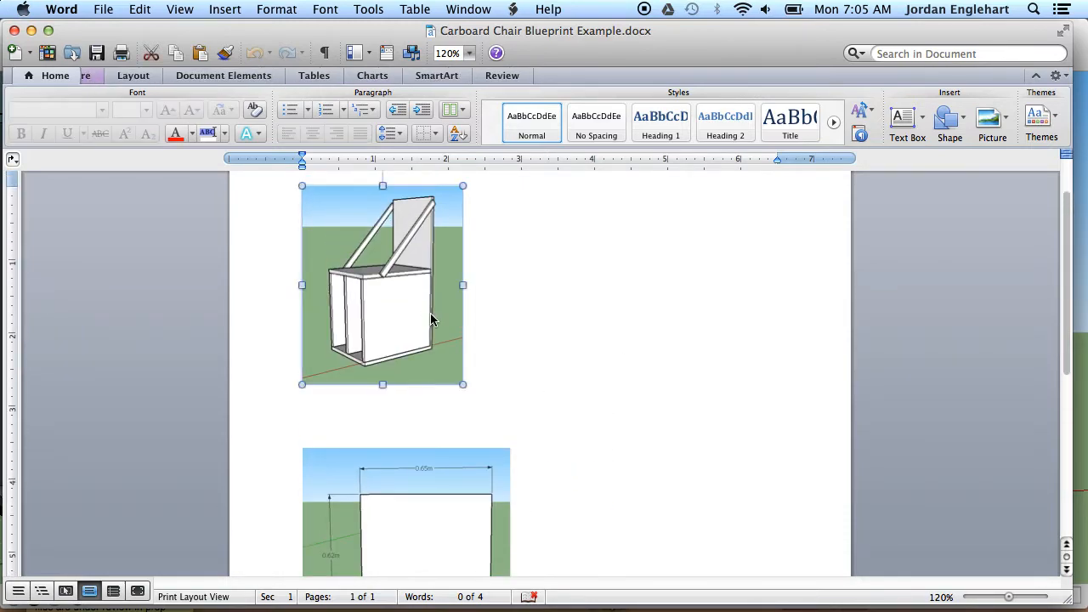
mouse_move(461, 387)
mouse_down()
mouse_move(442, 350)
mouse_move(473, 396)
mouse_up()
scroll(642, 321, up, 2)
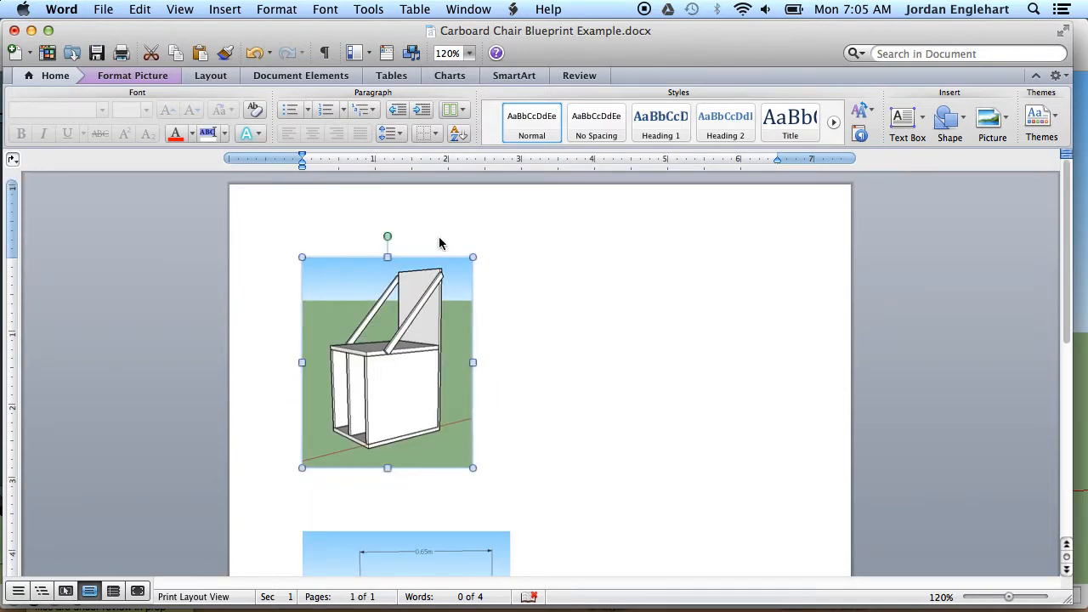
scroll(528, 352, down, 5)
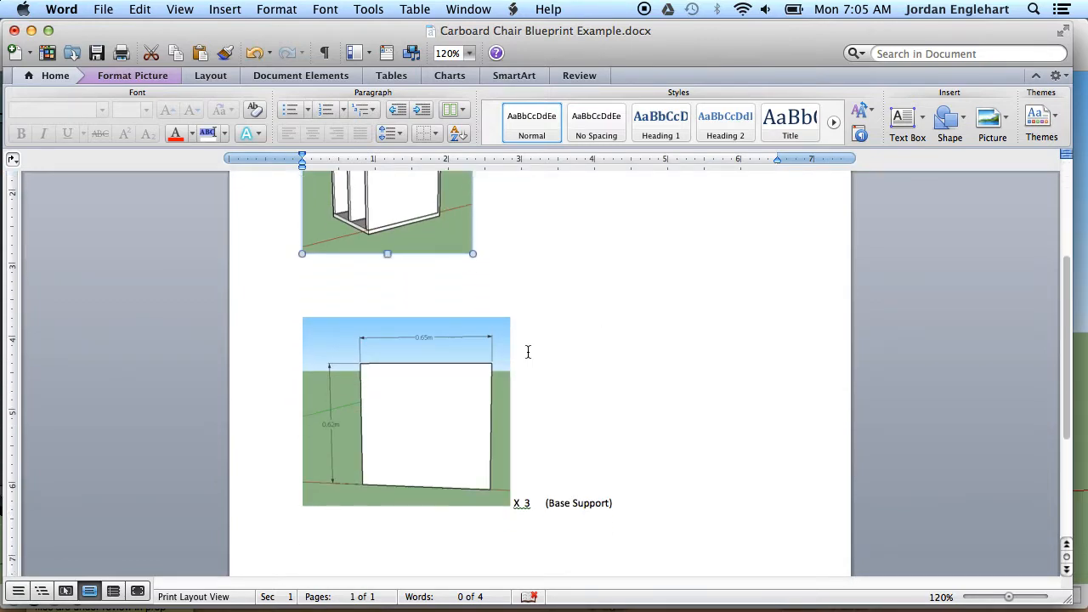
scroll(586, 395, down, 2)
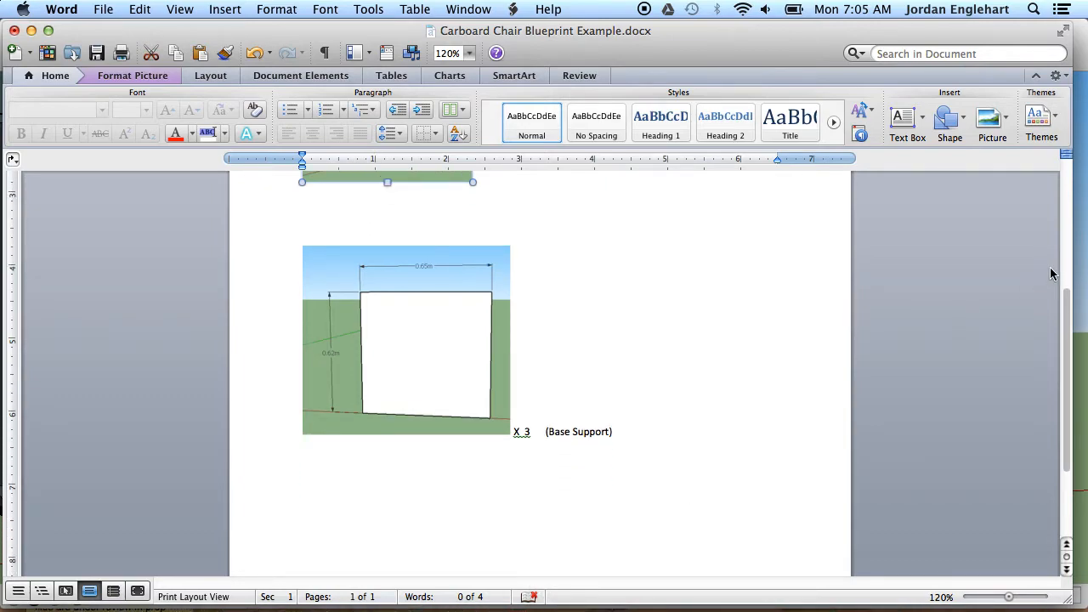
- Switch to SketchUp and undo the side panel's width and height dimensions
click(1081, 269)
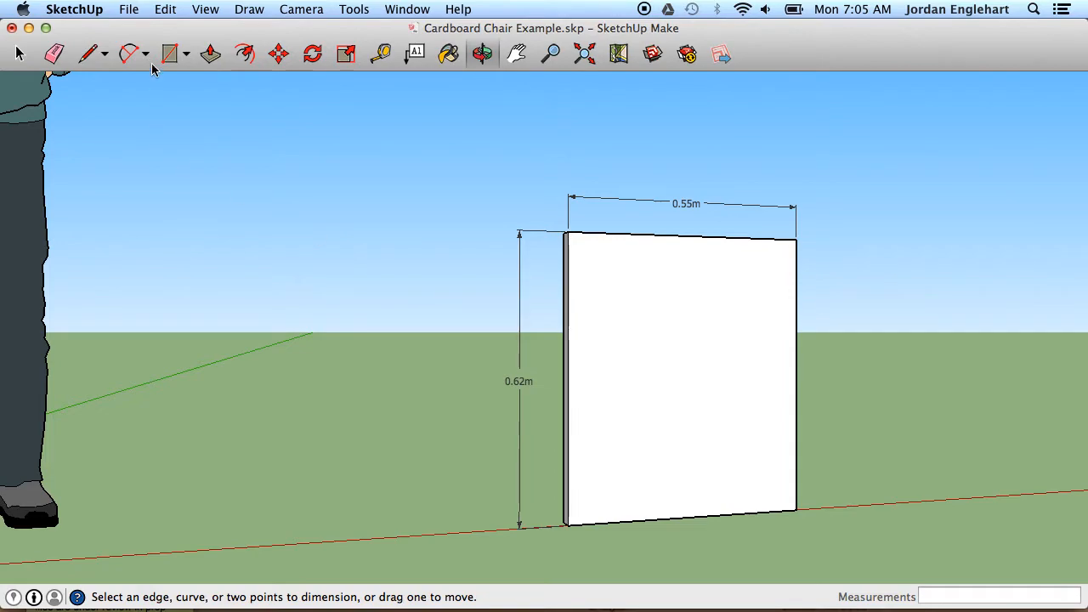
click(164, 10)
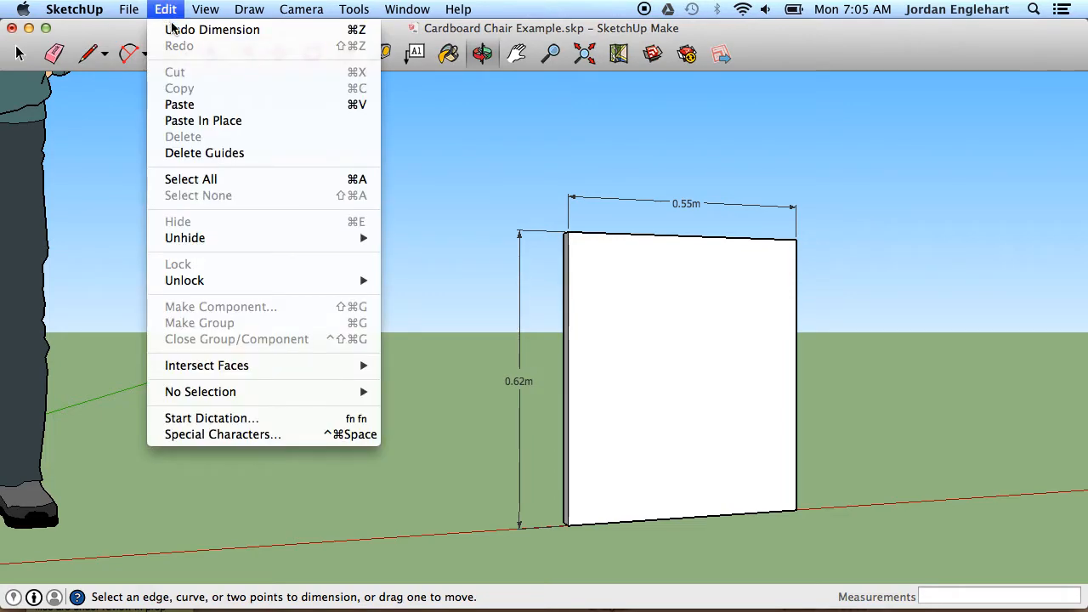
click(177, 27)
click(171, 17)
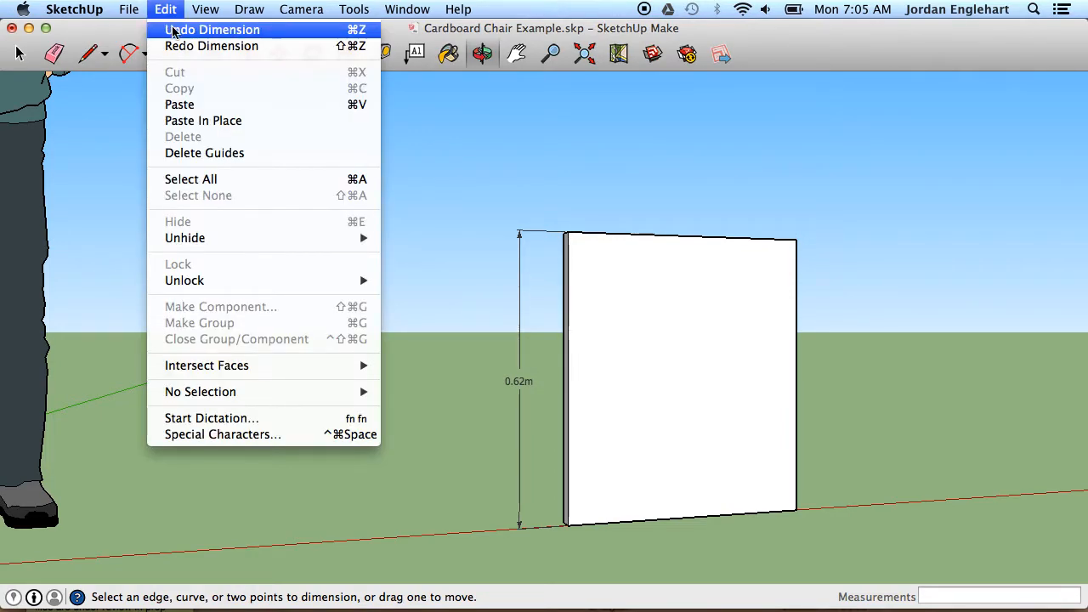
click(177, 28)
- Unhide all hidden parts of the chair
click(174, 12)
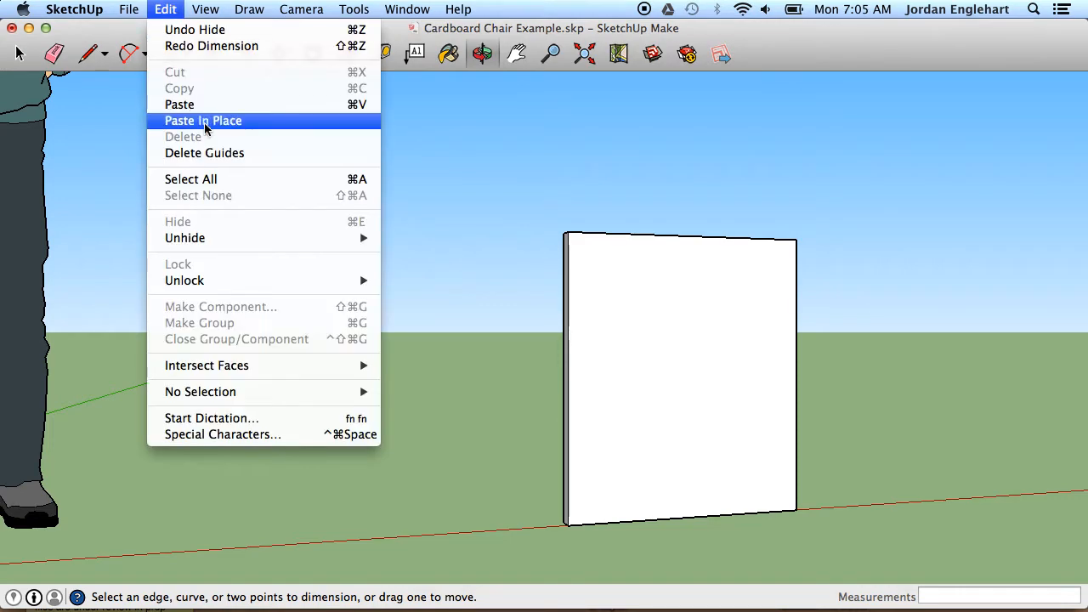
mouse_move(212, 238)
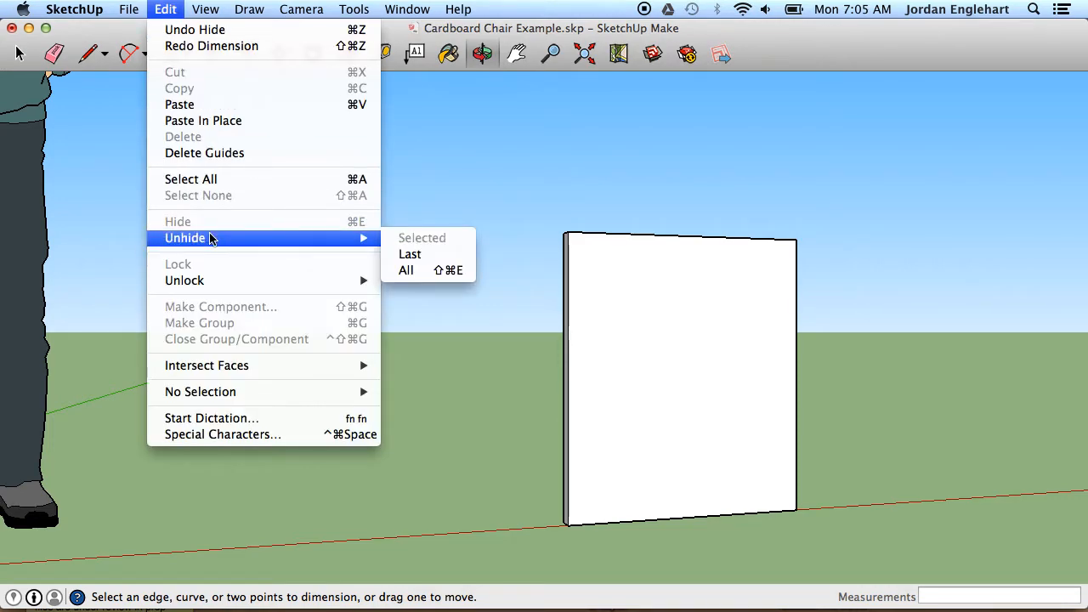
click(405, 269)
- Move the joined backrest and bottom panel about 1.40 m away from the rest of the chair
scroll(695, 287, down, 6)
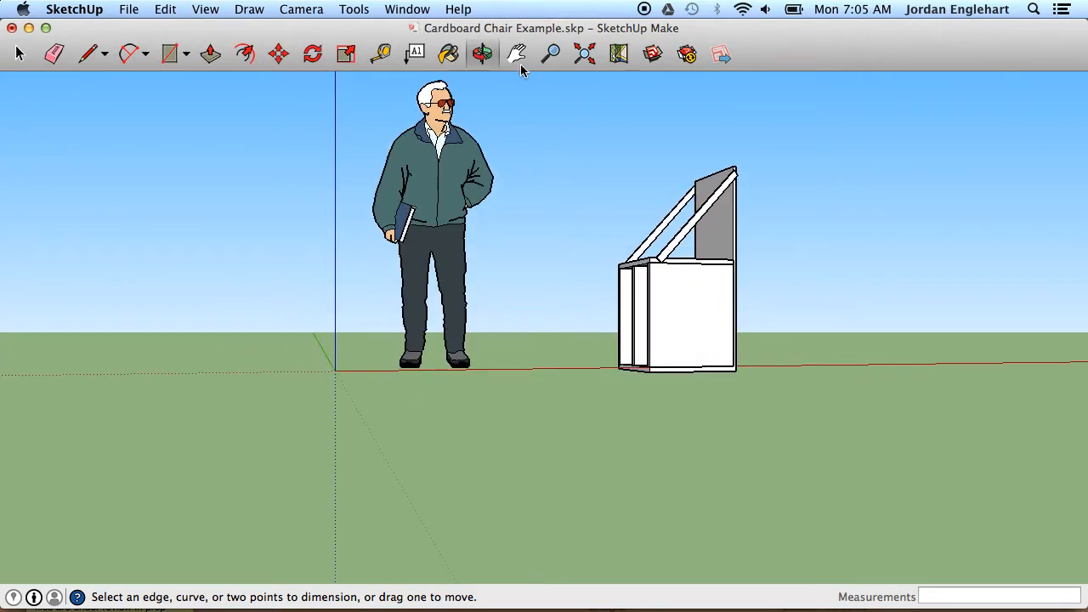
key(space)
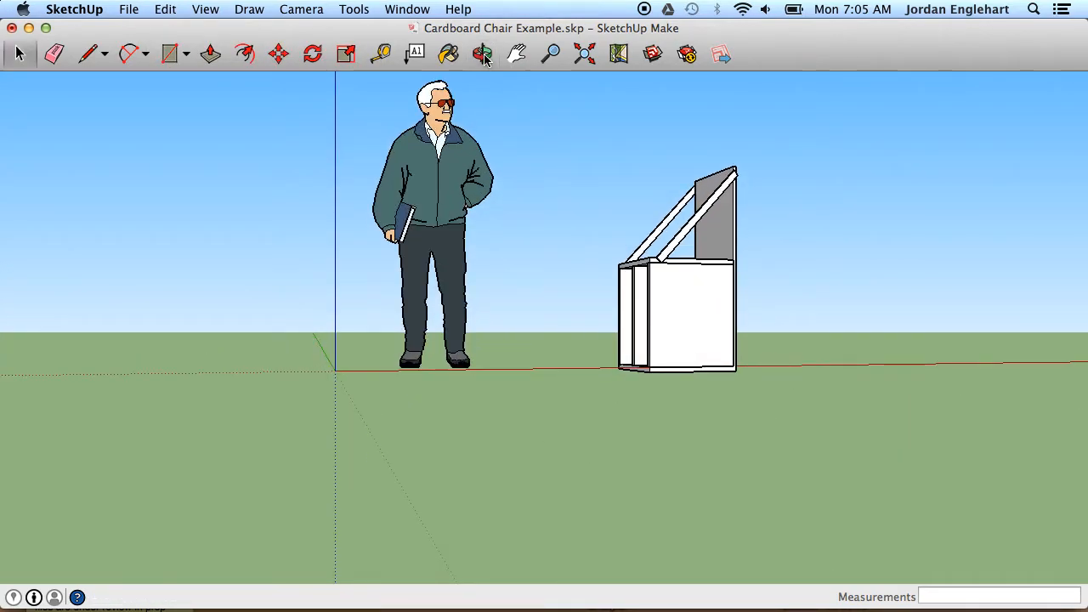
click(278, 54)
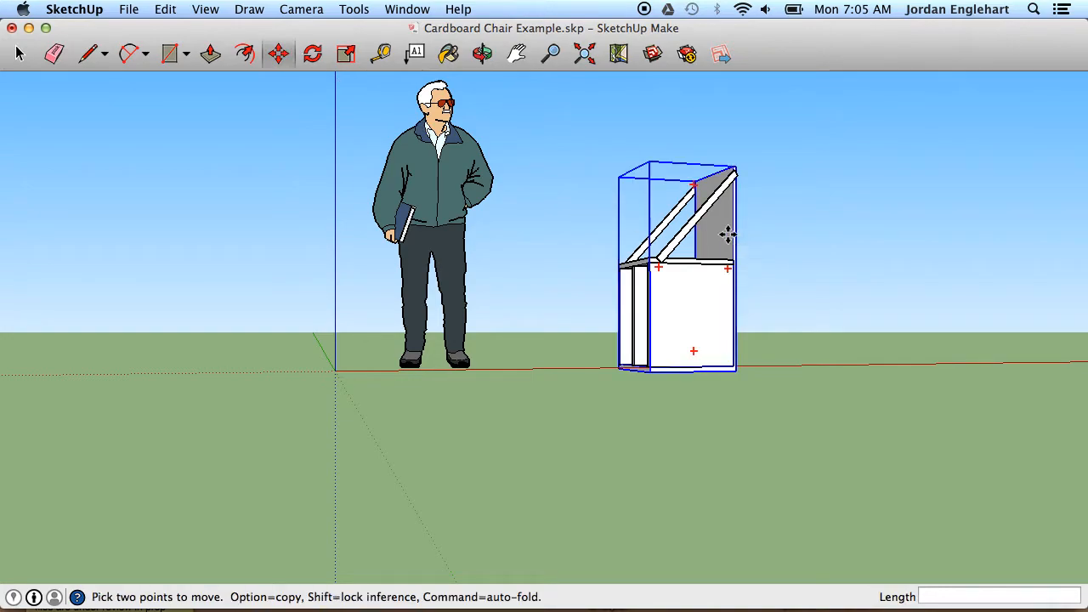
click(727, 235)
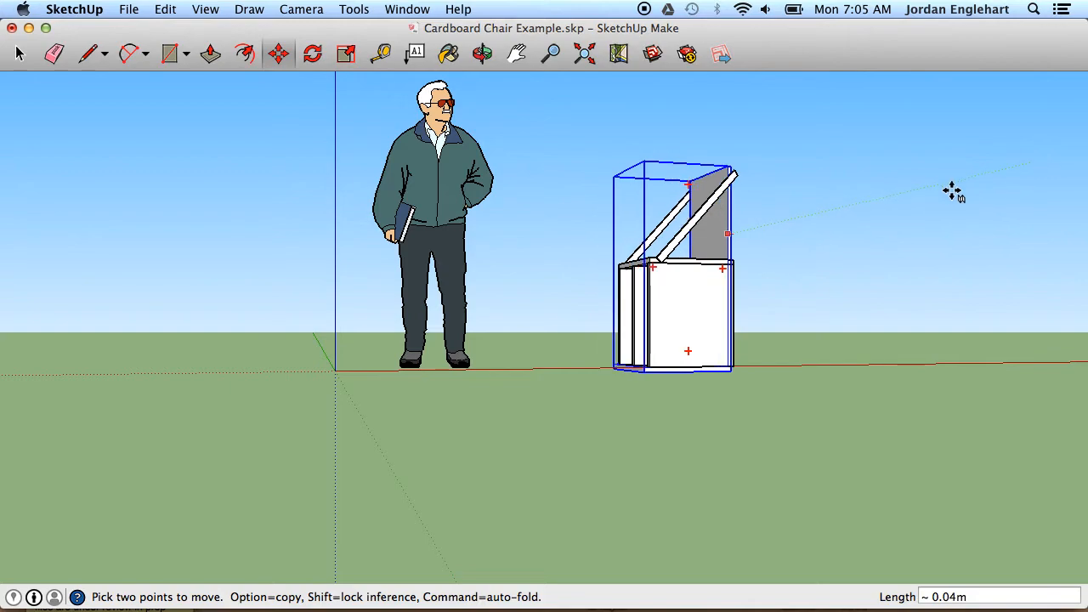
click(1076, 218)
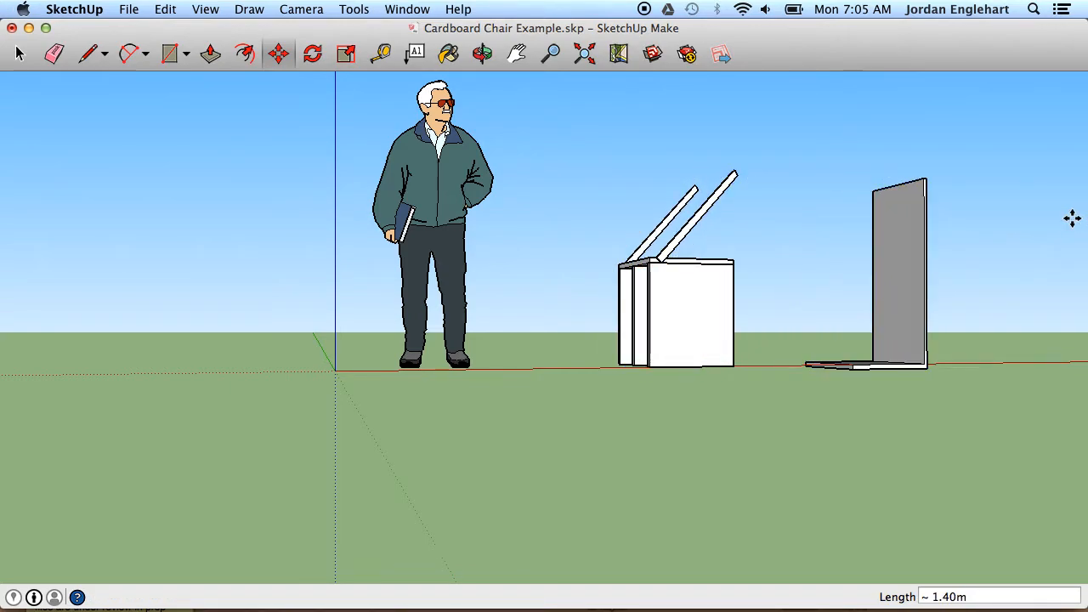
- Move the front diagonal support about 1.05 m off the chair, check it from a raised angle, and deselect it
key(space)
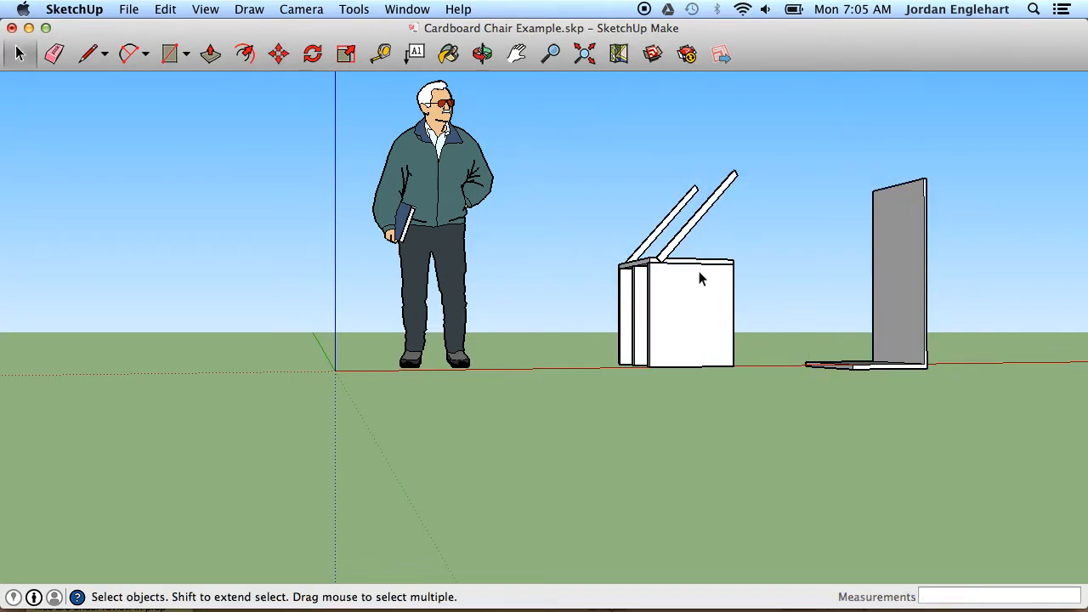
click(696, 225)
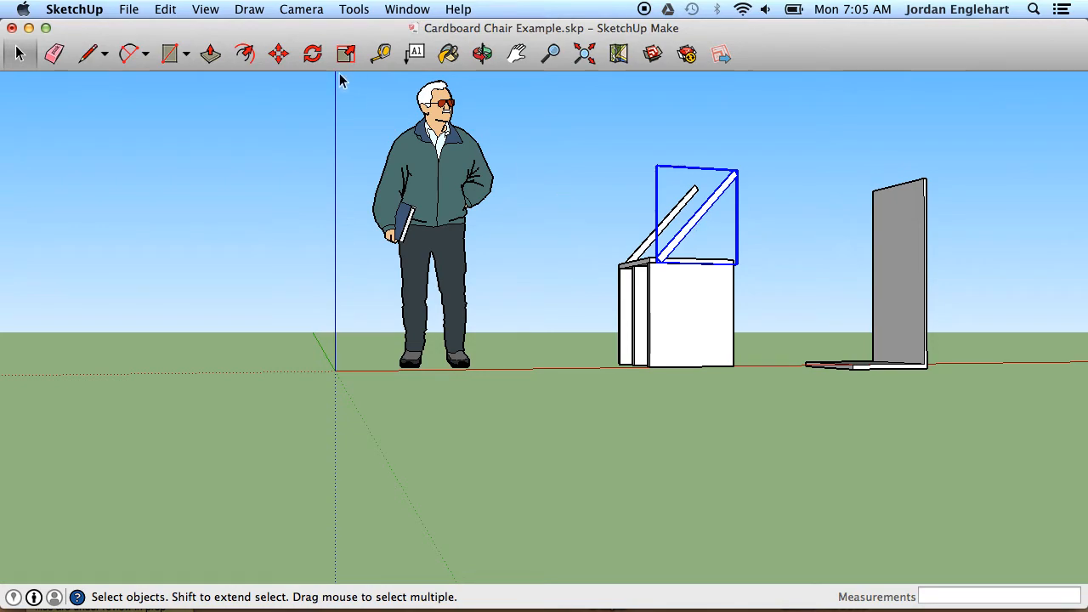
click(279, 53)
click(686, 214)
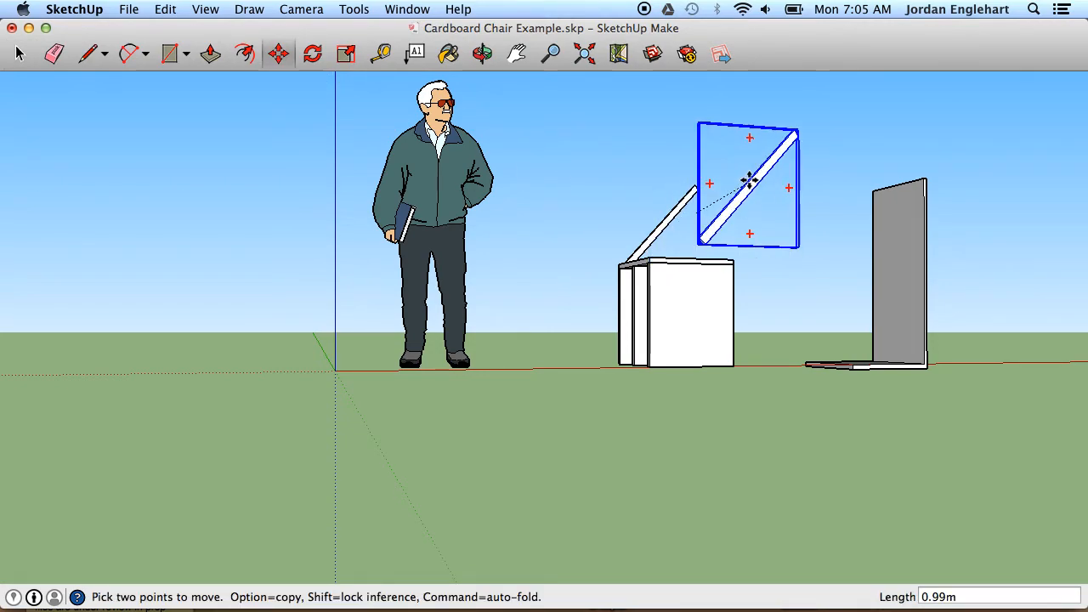
click(749, 177)
scroll(717, 182, up, 2)
scroll(714, 181, up, 1)
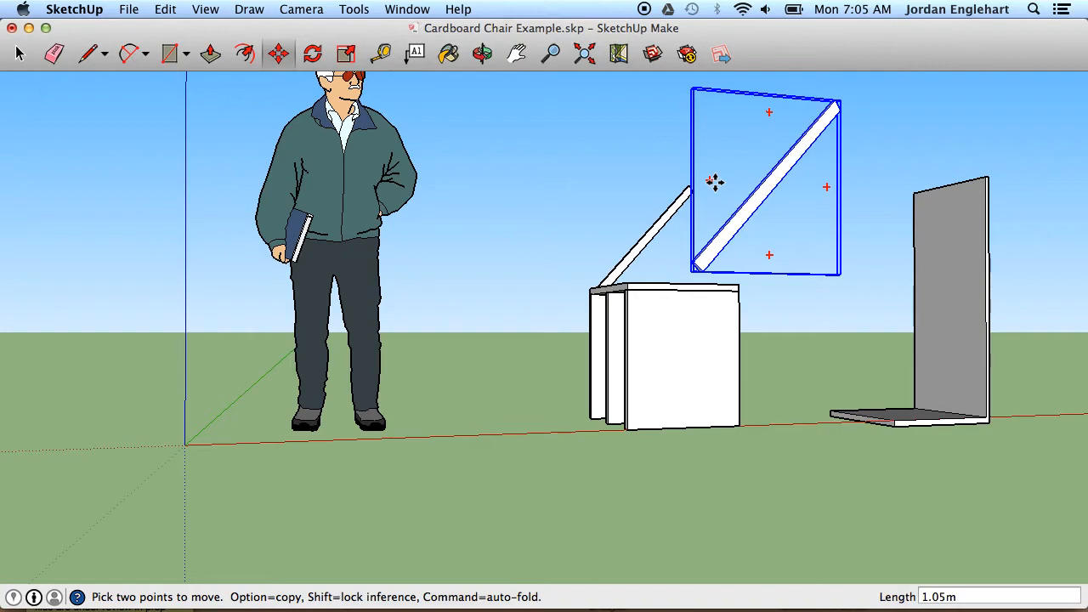
click(483, 54)
drag(512, 177, 512, 246)
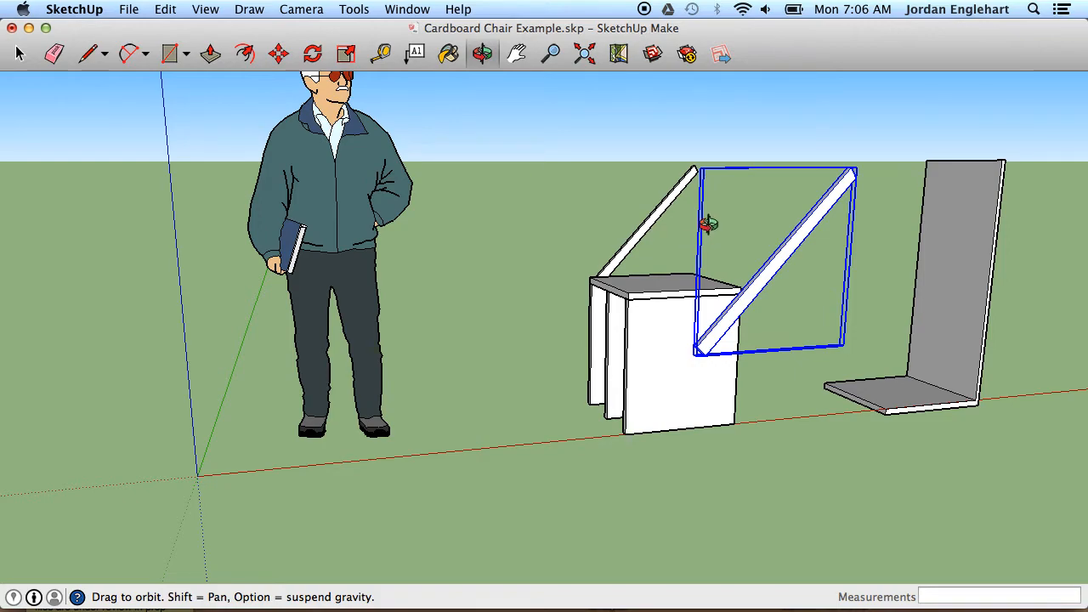
key(space)
click(523, 297)
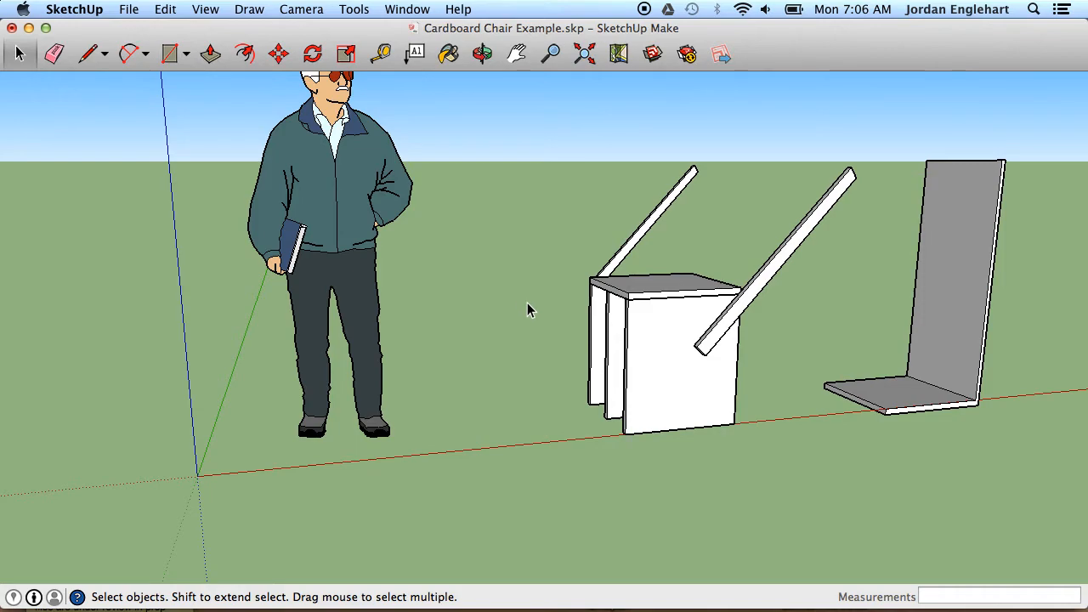
- Switch to Word and add the lines "Team Members:" and "Class Period:" above the chair picture
click(762, 593)
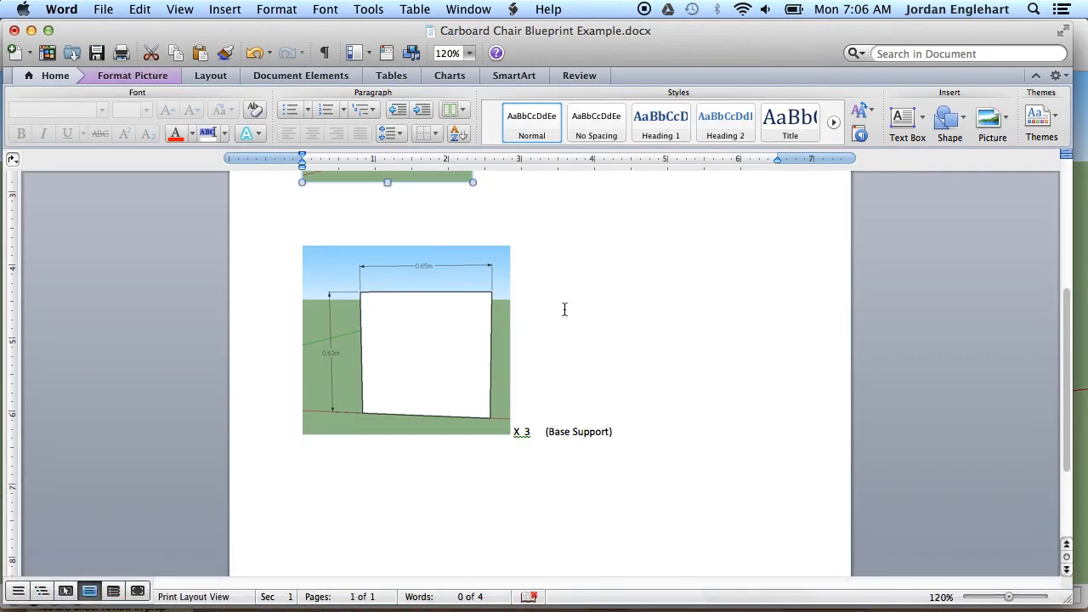
scroll(564, 308, up, 5)
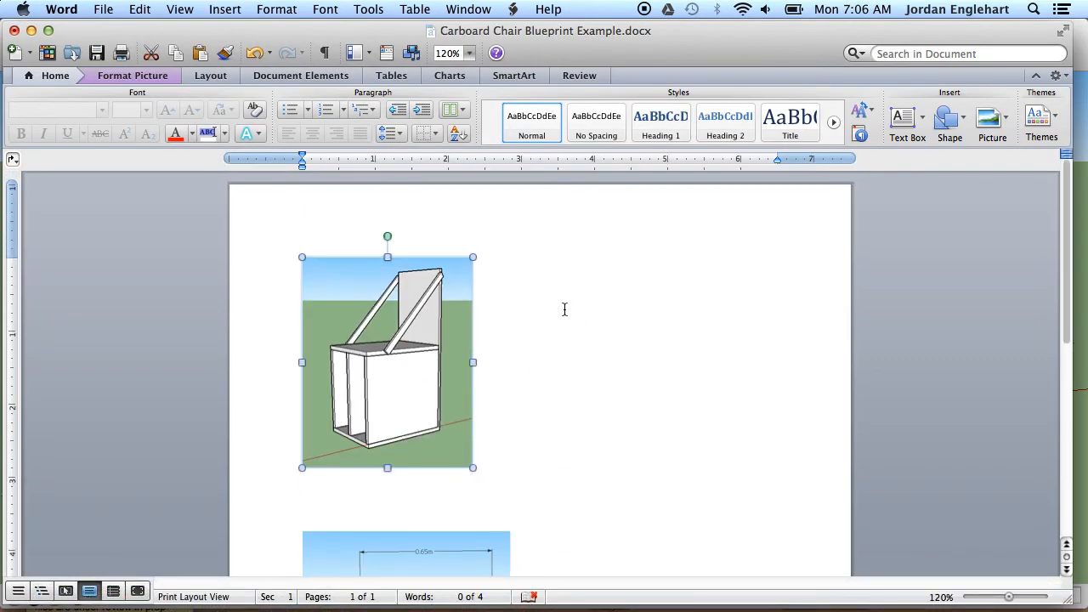
click(291, 276)
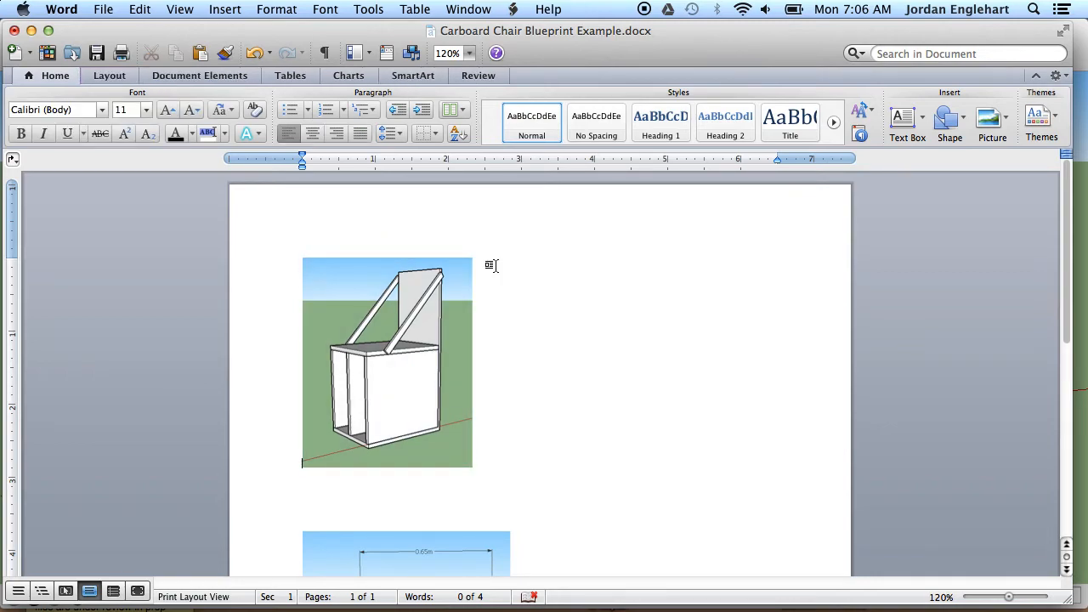
key(Return)
key(Up)
text(Team Members:)
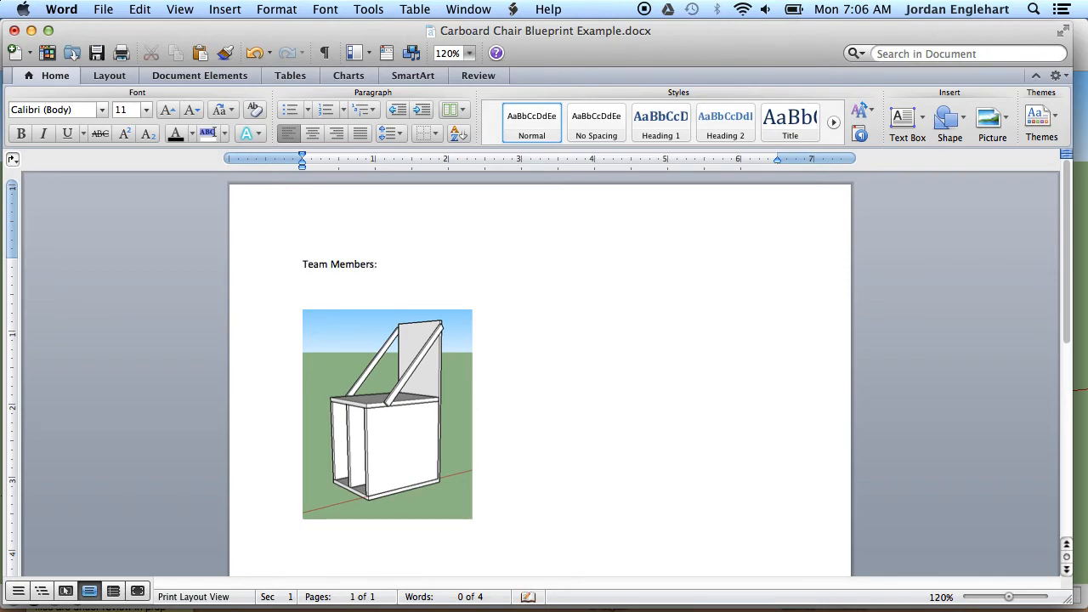
key(Return)
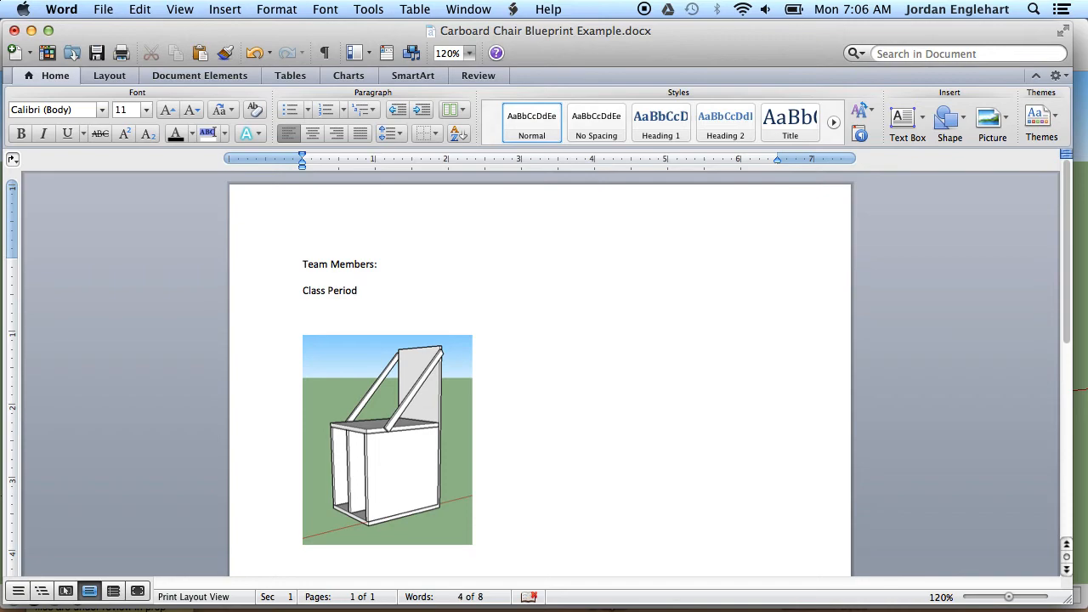
- Review the blueprint page from the heading lines down to the Base Support drawing and back
scroll(540, 374, down, 2)
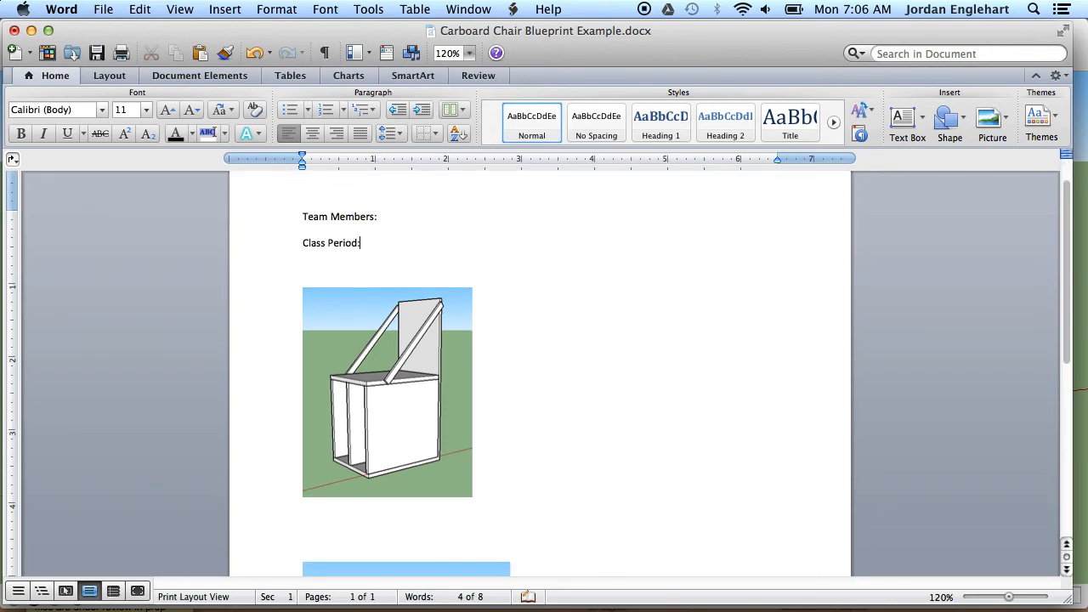
scroll(501, 315, down, 6)
scroll(514, 364, down, 2)
scroll(488, 364, up, 5)
scroll(533, 421, down, 9)
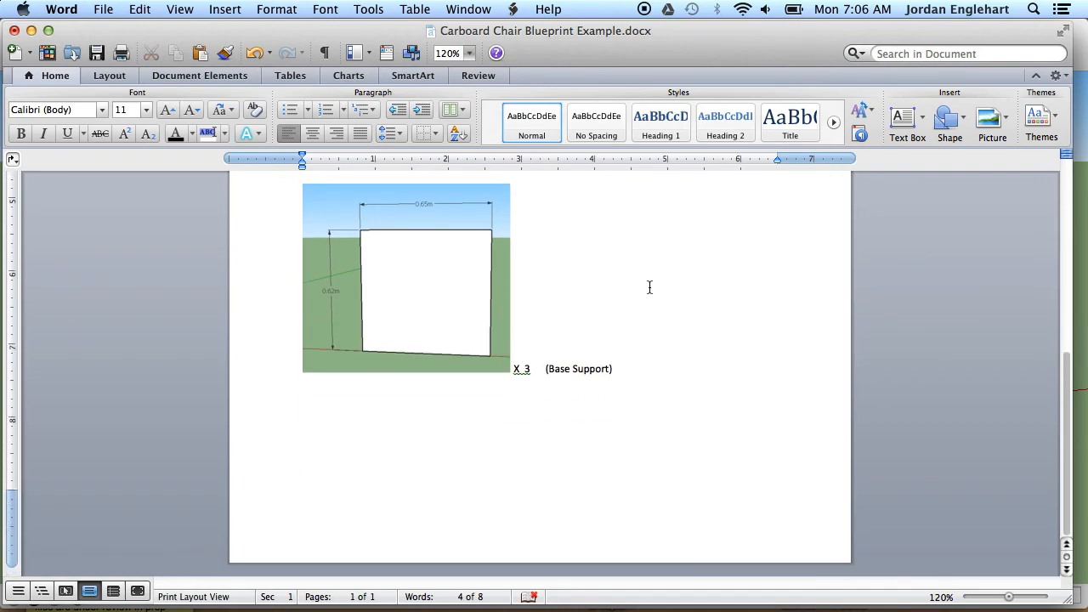
scroll(649, 287, up, 13)
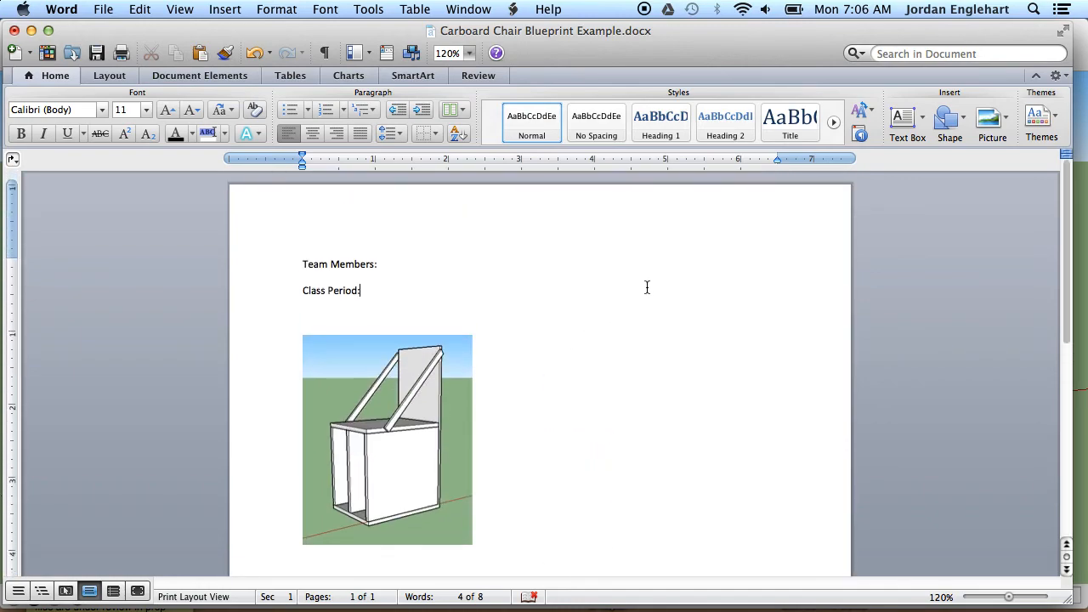